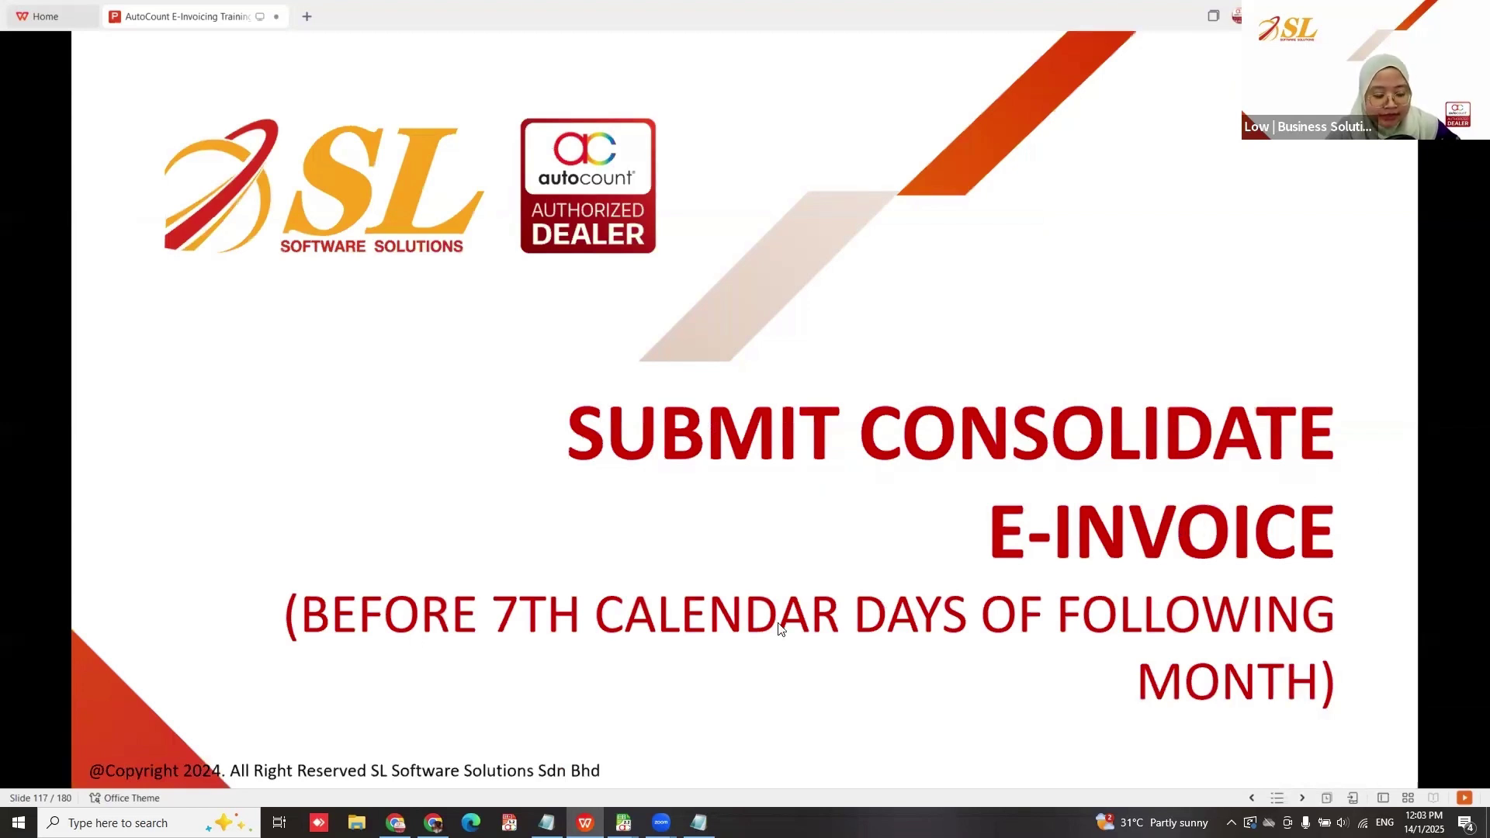
Step: Advance the slideshow from slide 117 to slide 120, 'AutoCount Consolidate E-Invoice Concept'
key("Page_Down")
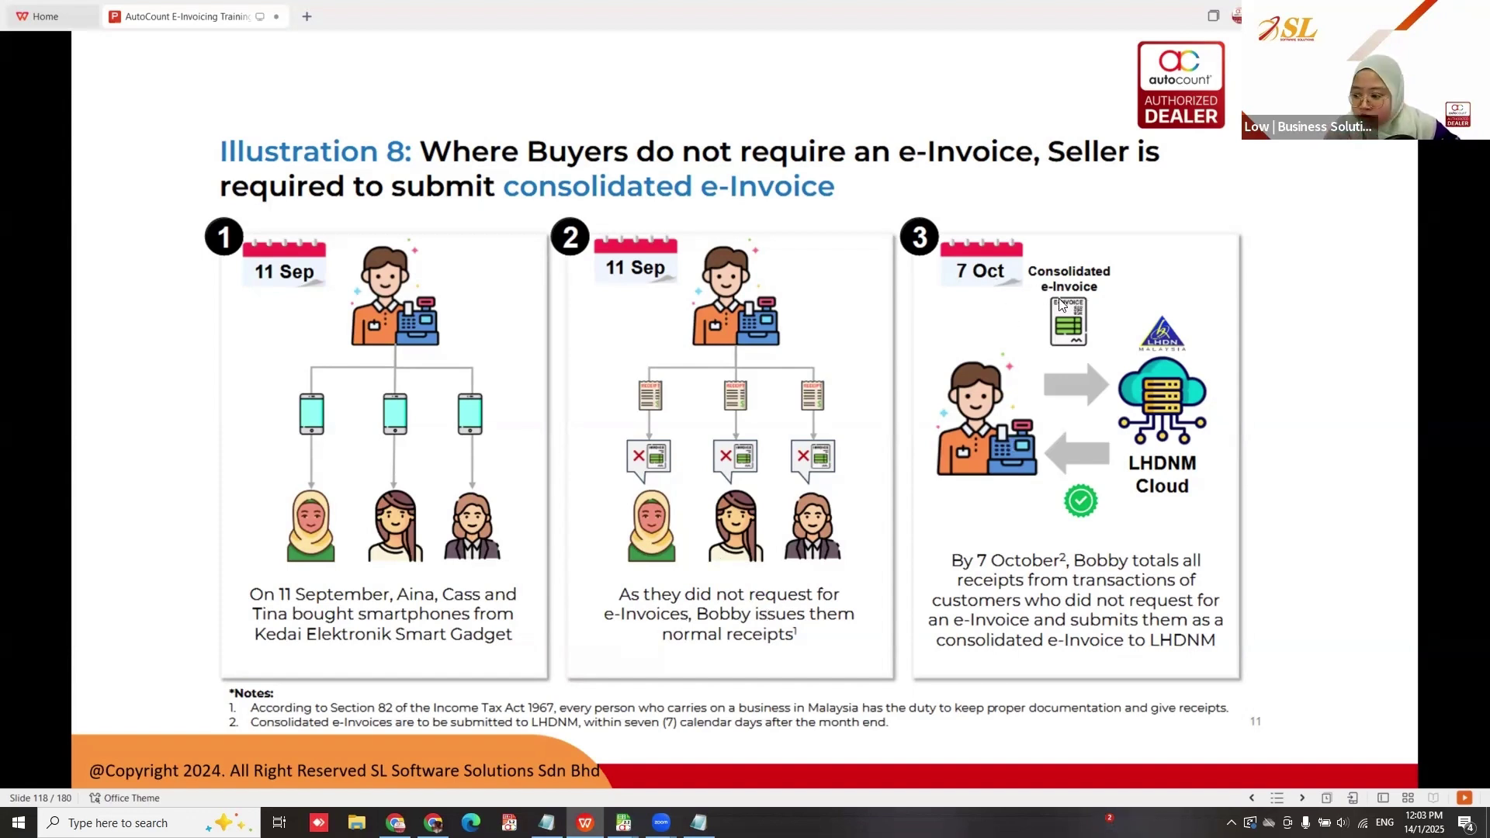
left_click(1057, 582)
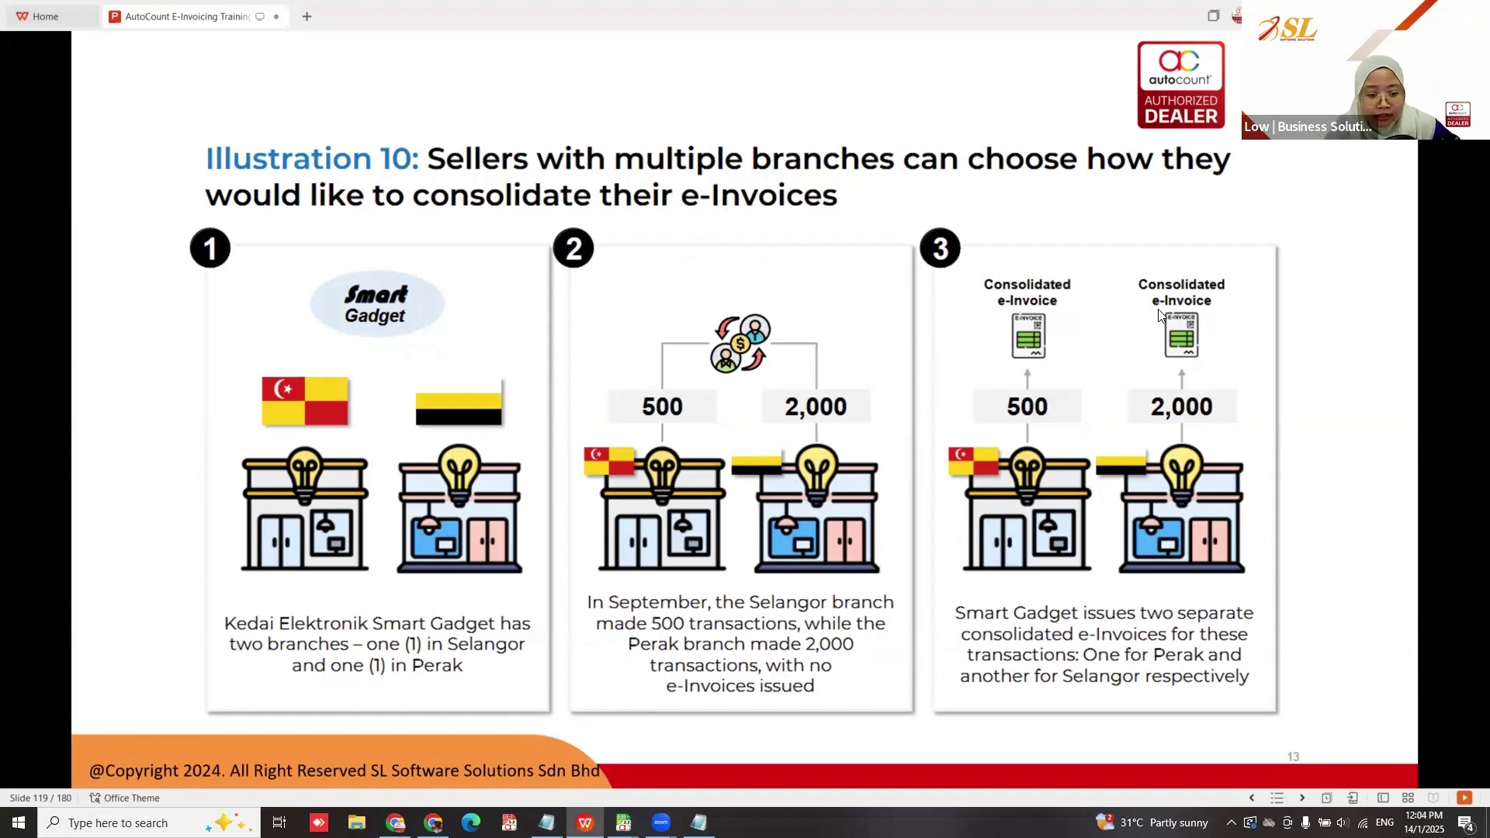
key("Right")
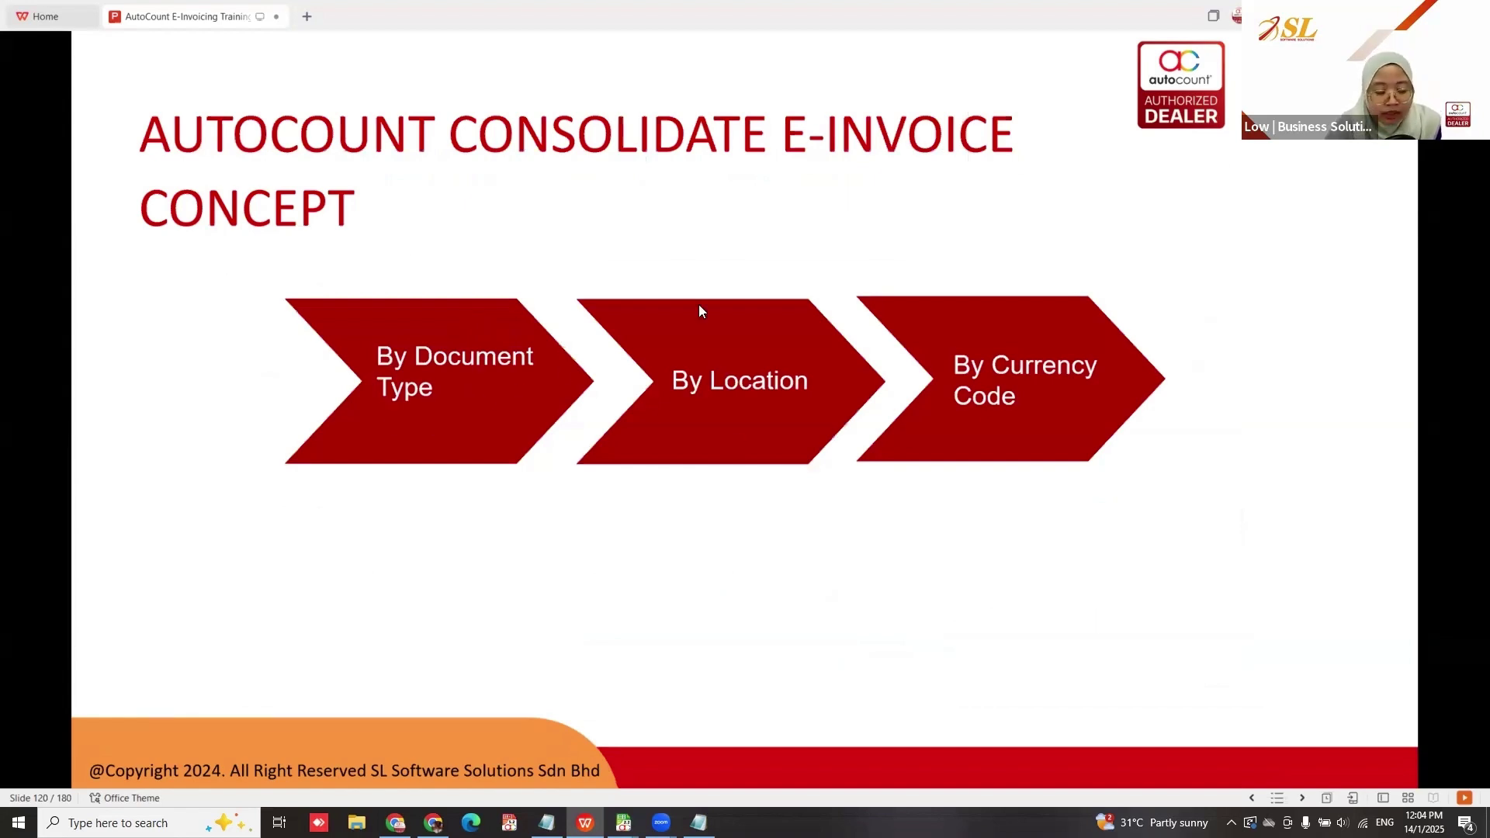
Step: Page through slides 121–125 on consolidated e-invoice functions, then bring up the AutoCount Cash Sale list
left_click(1055, 520)
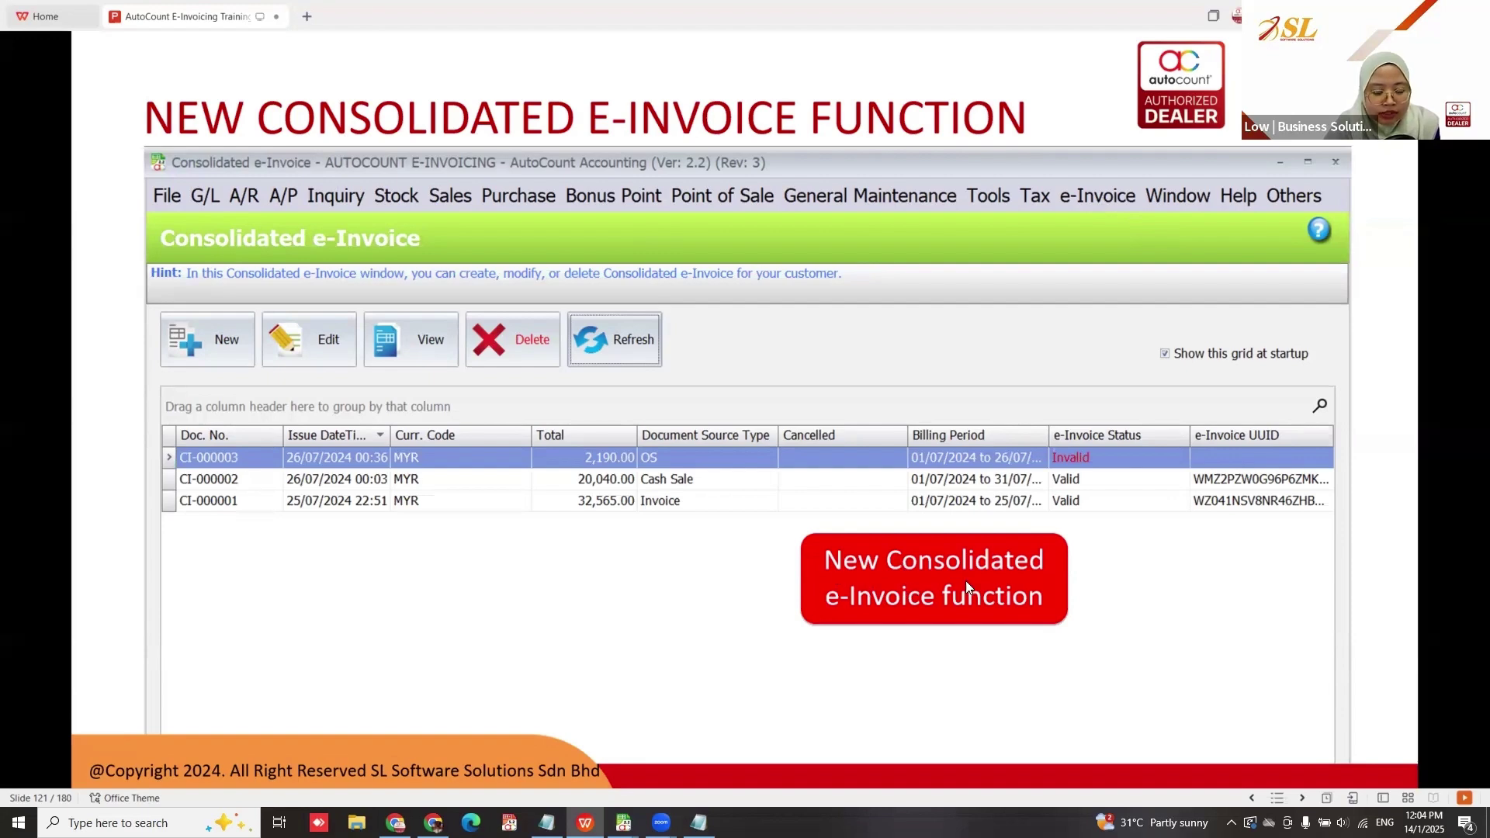
left_click(506, 522)
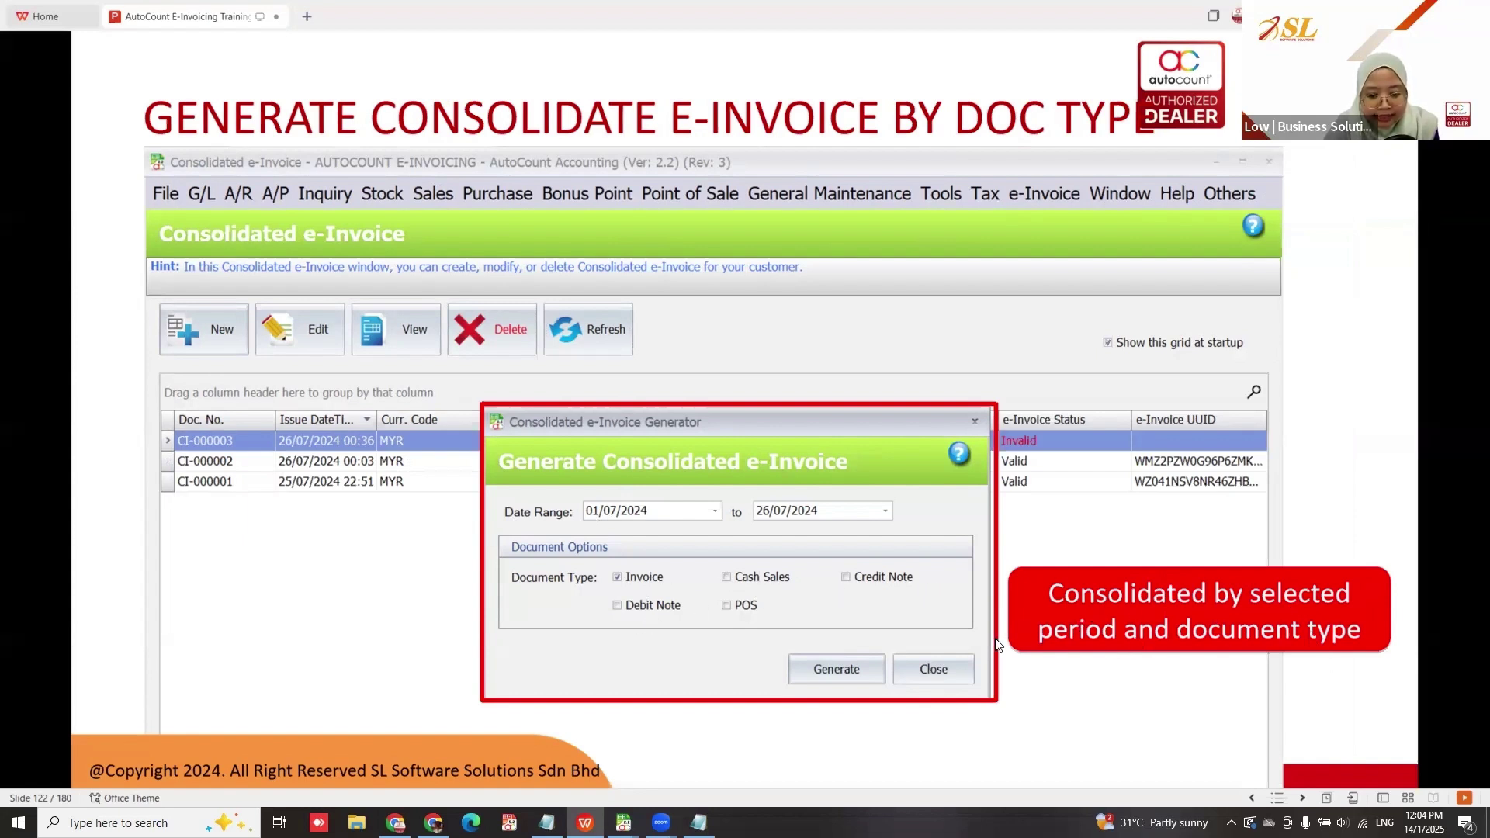
left_click(772, 594)
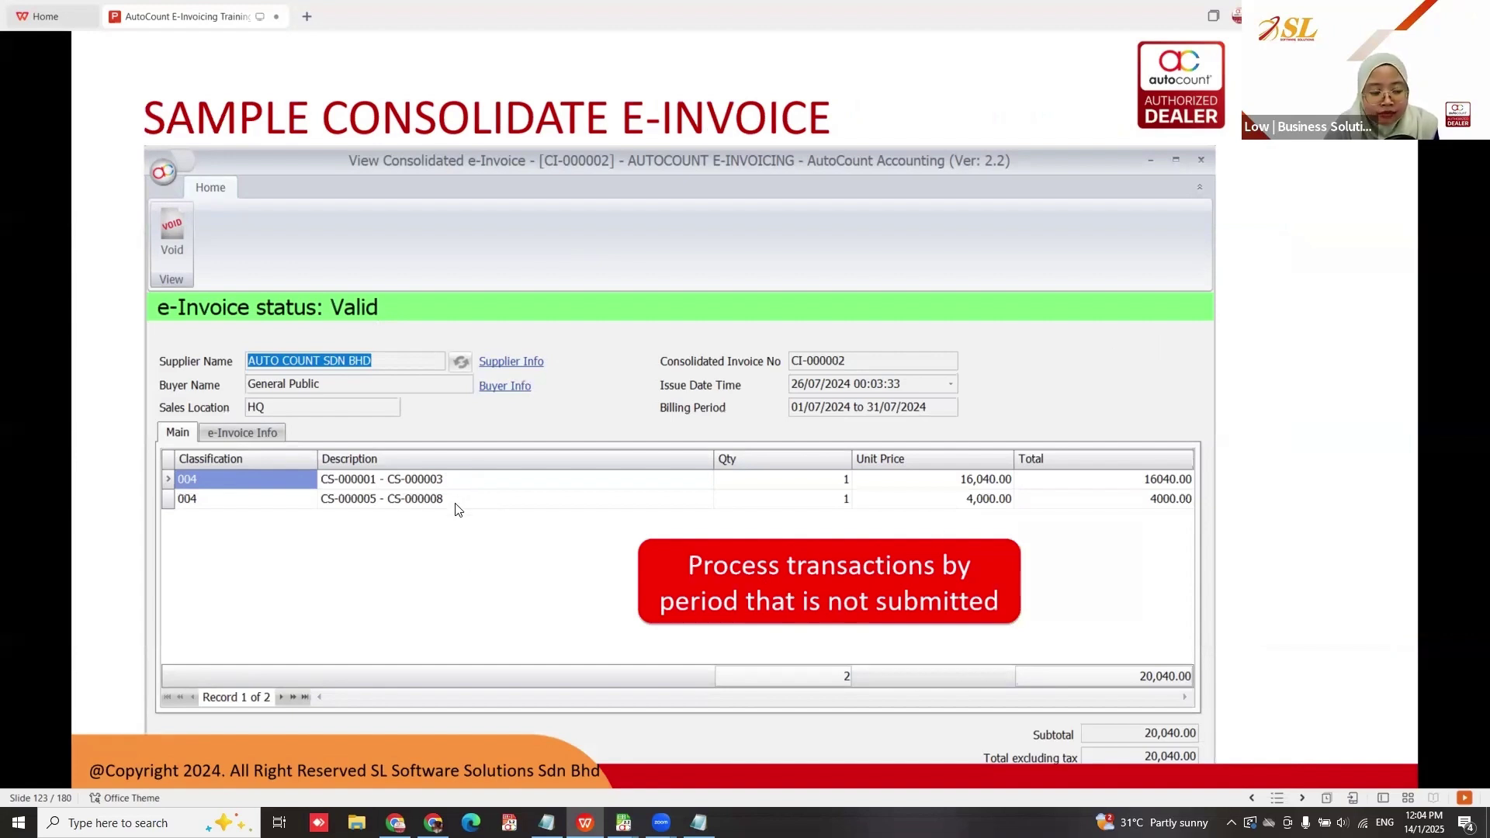
left_click(544, 516)
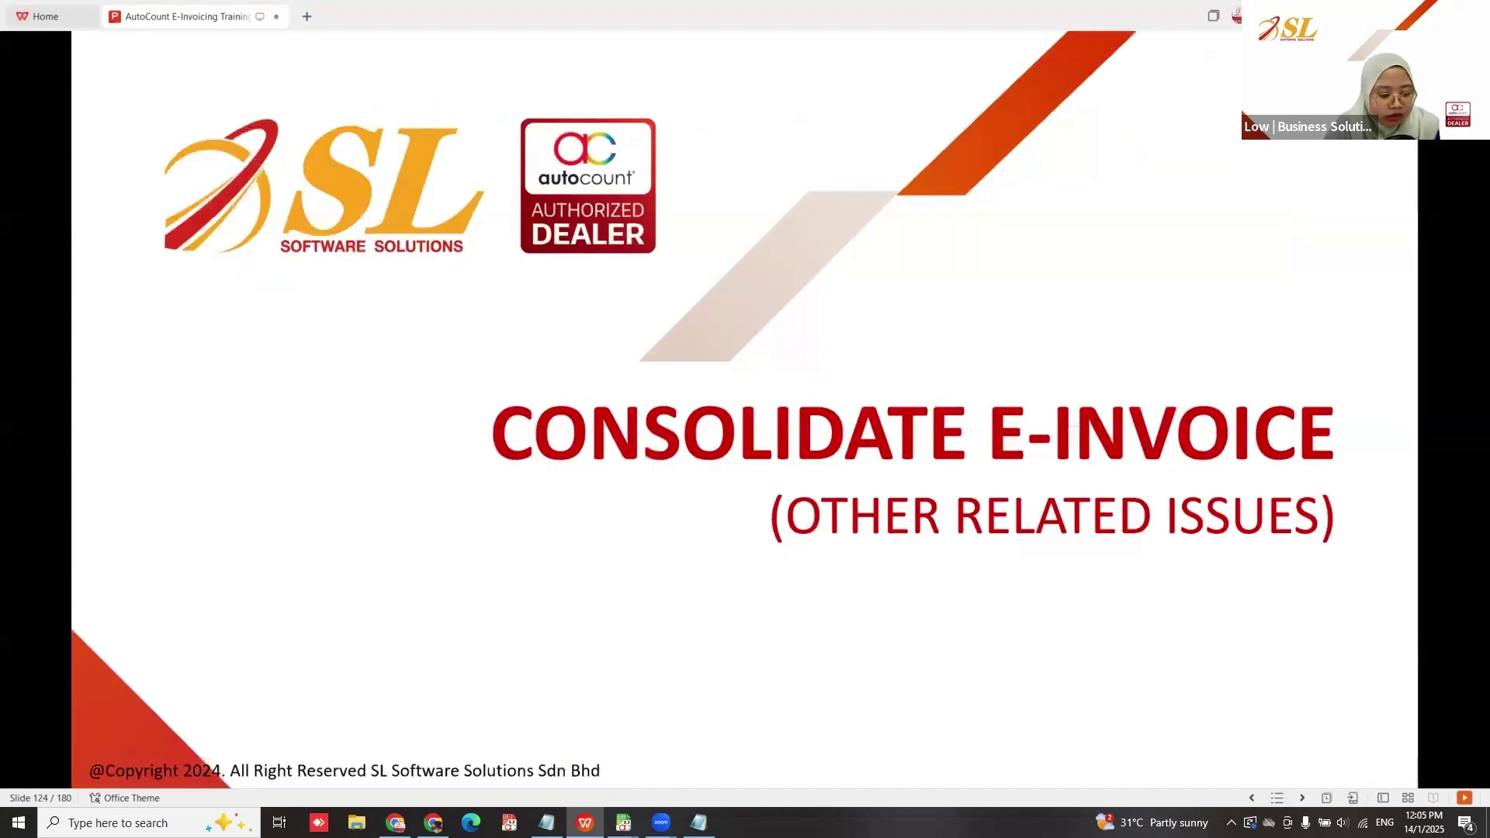
left_click(767, 578)
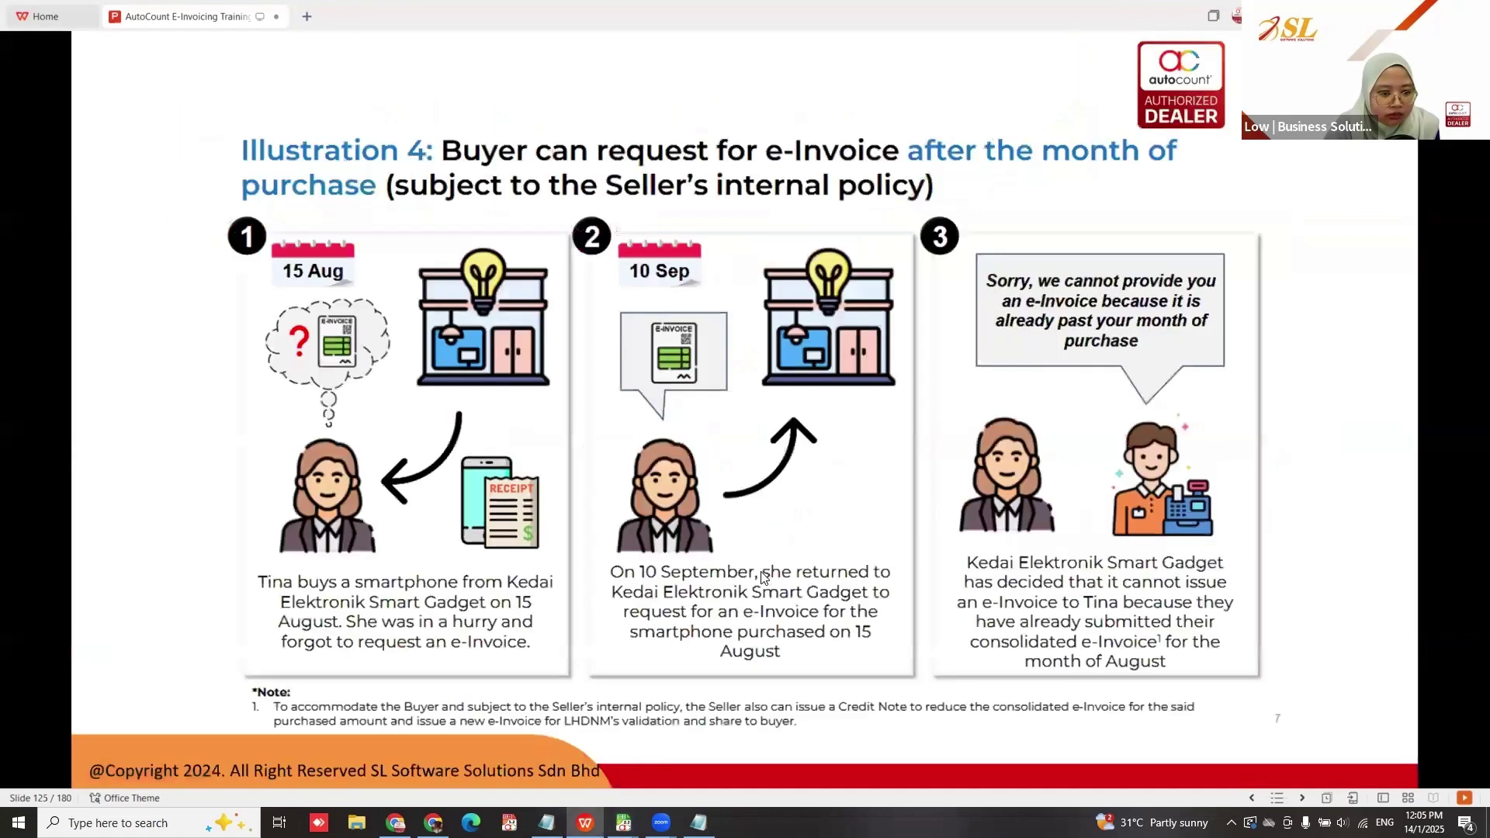
left_click(698, 766)
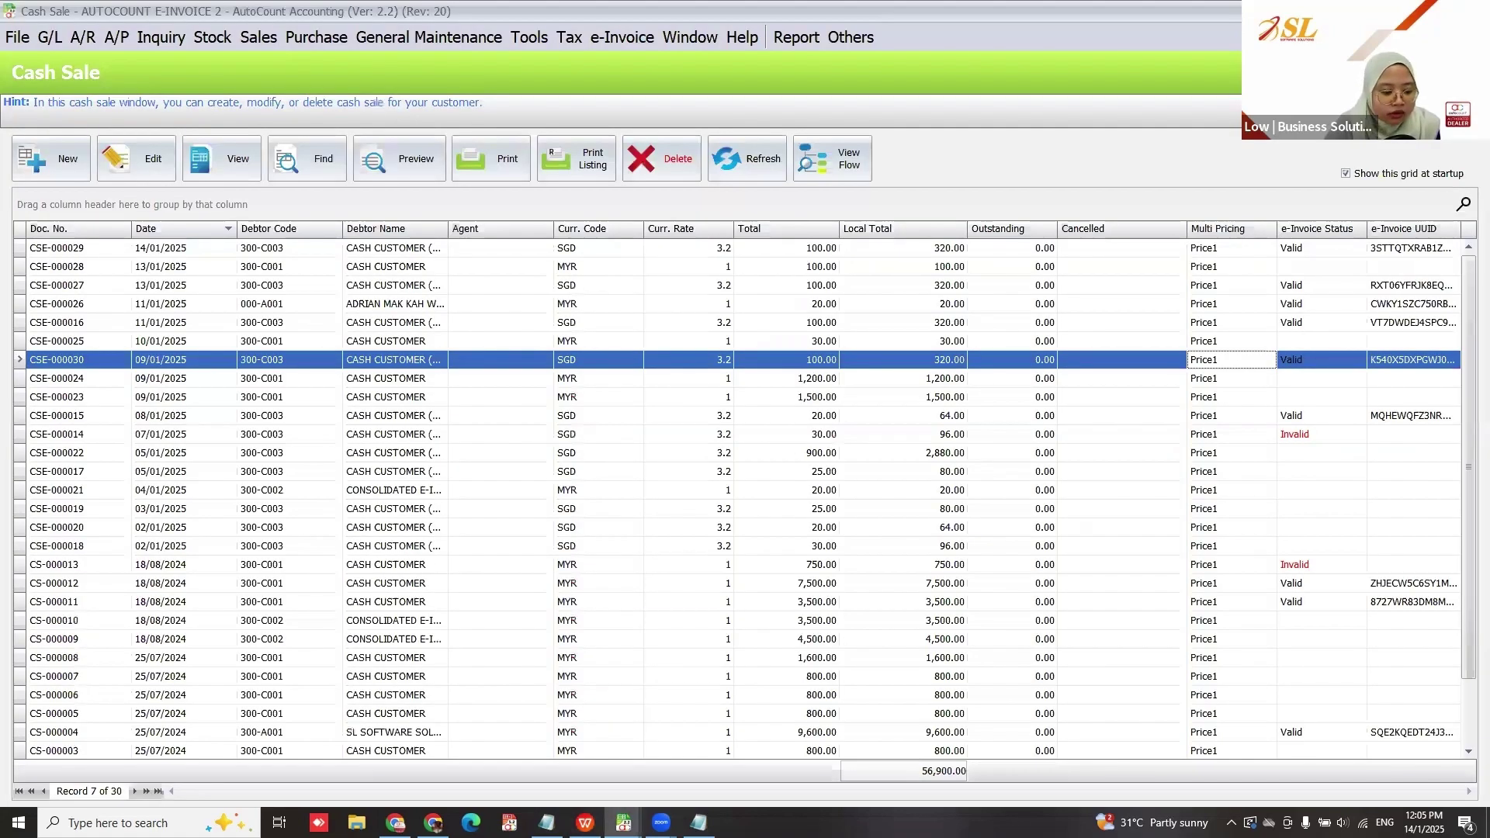
Step: Open the e-Invoice > Consolidated e-Invoice list and start a new one in the generator
key("alt+Tab")
key("alt+Tab")
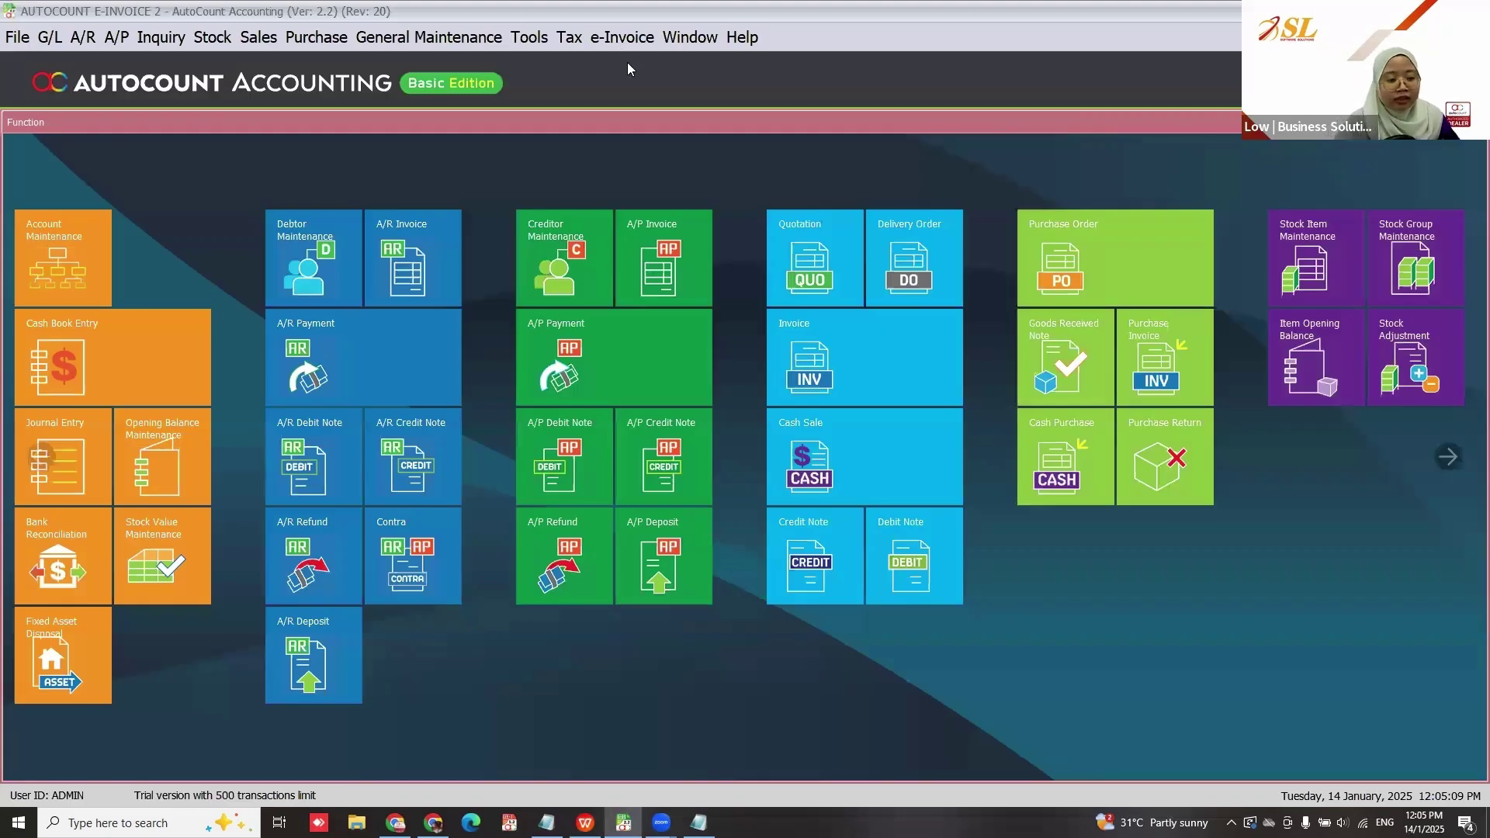
left_click(626, 39)
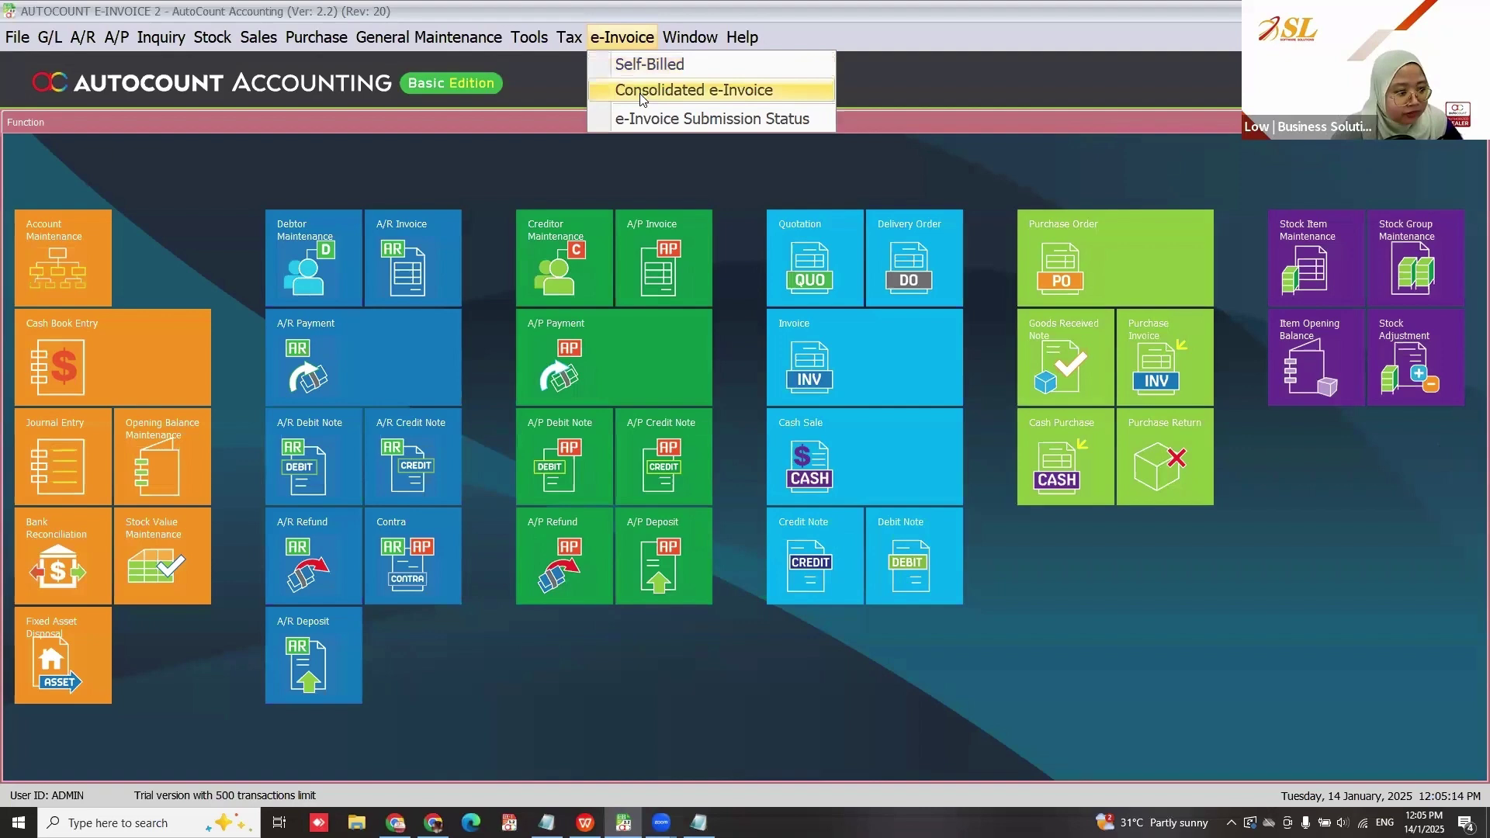
left_click(643, 97)
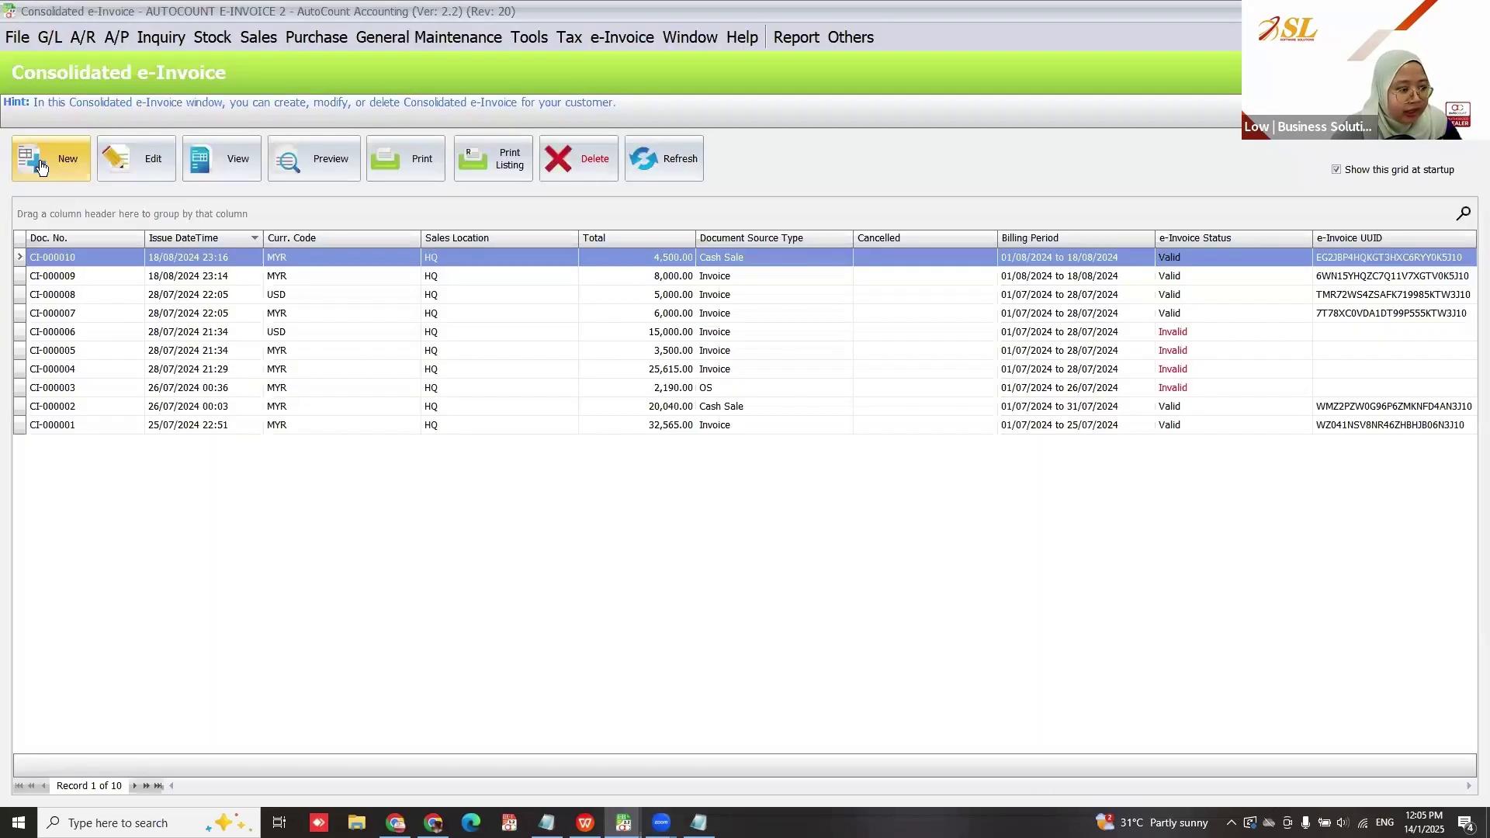
left_click(41, 168)
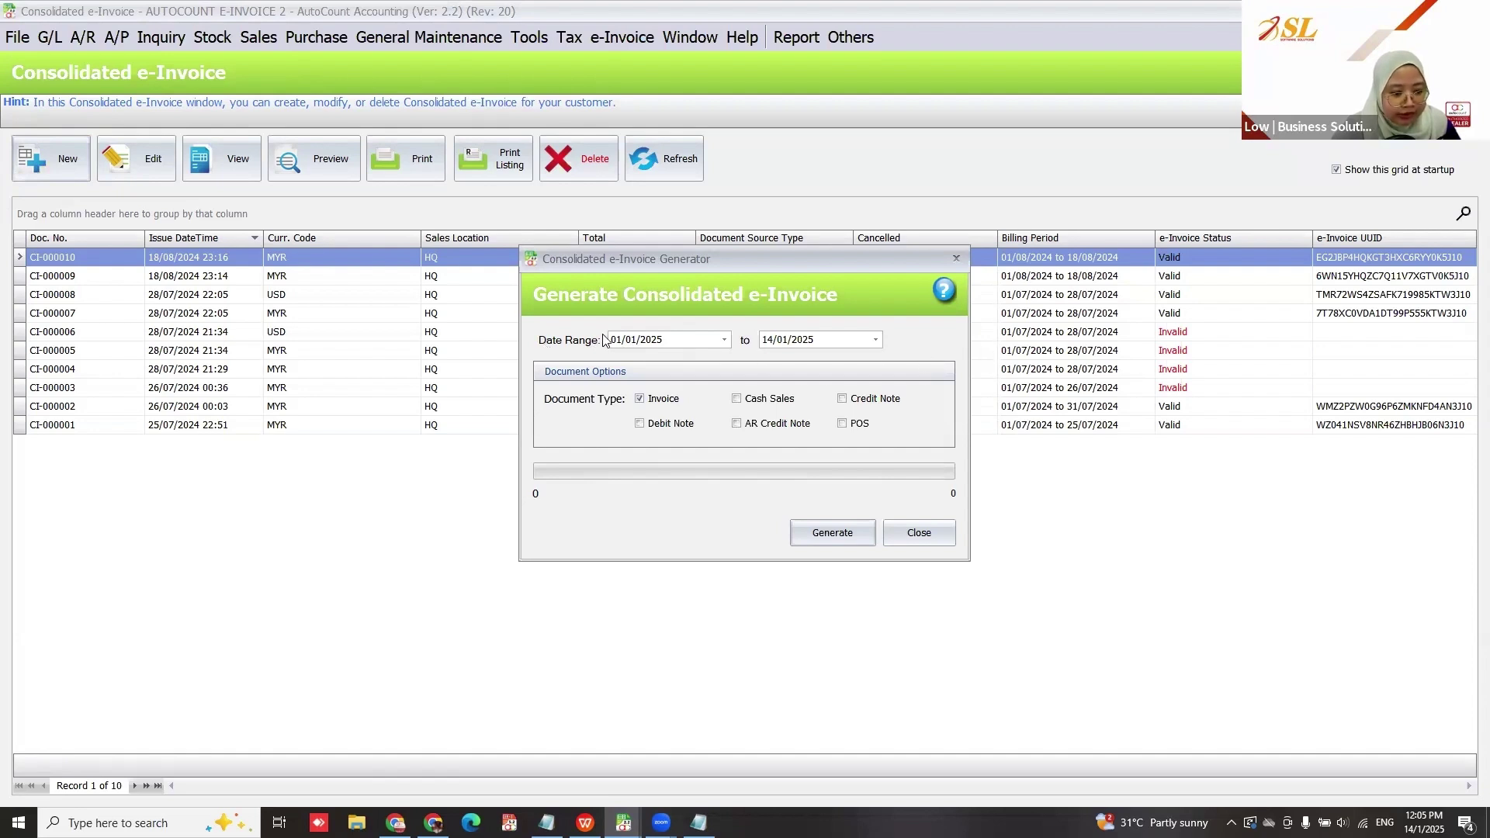
Step: Change the end date to 05/01/2025, add Cash Sales alongside Invoice, and generate
left_click(768, 339)
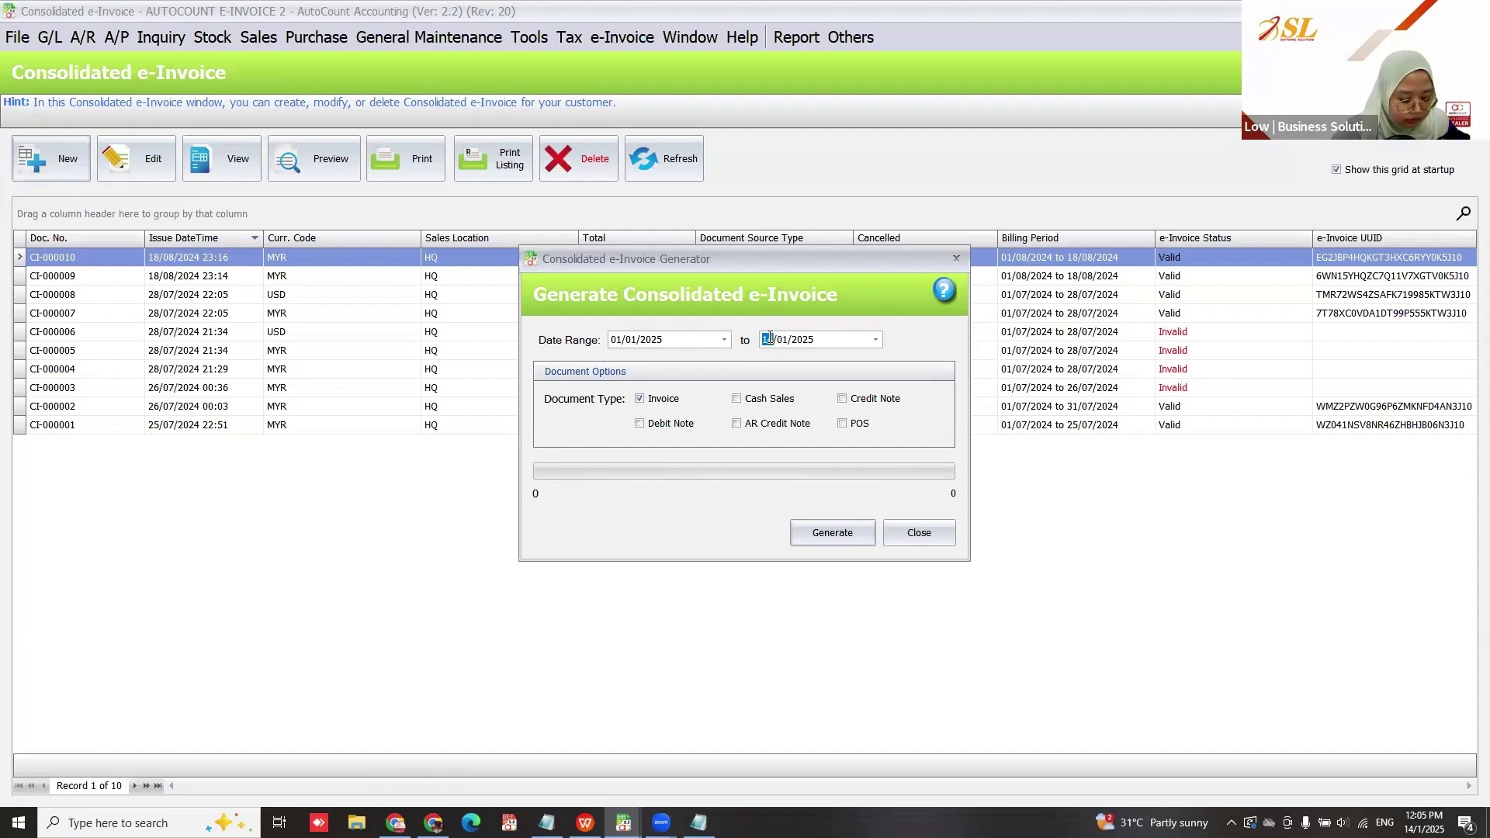
type("05")
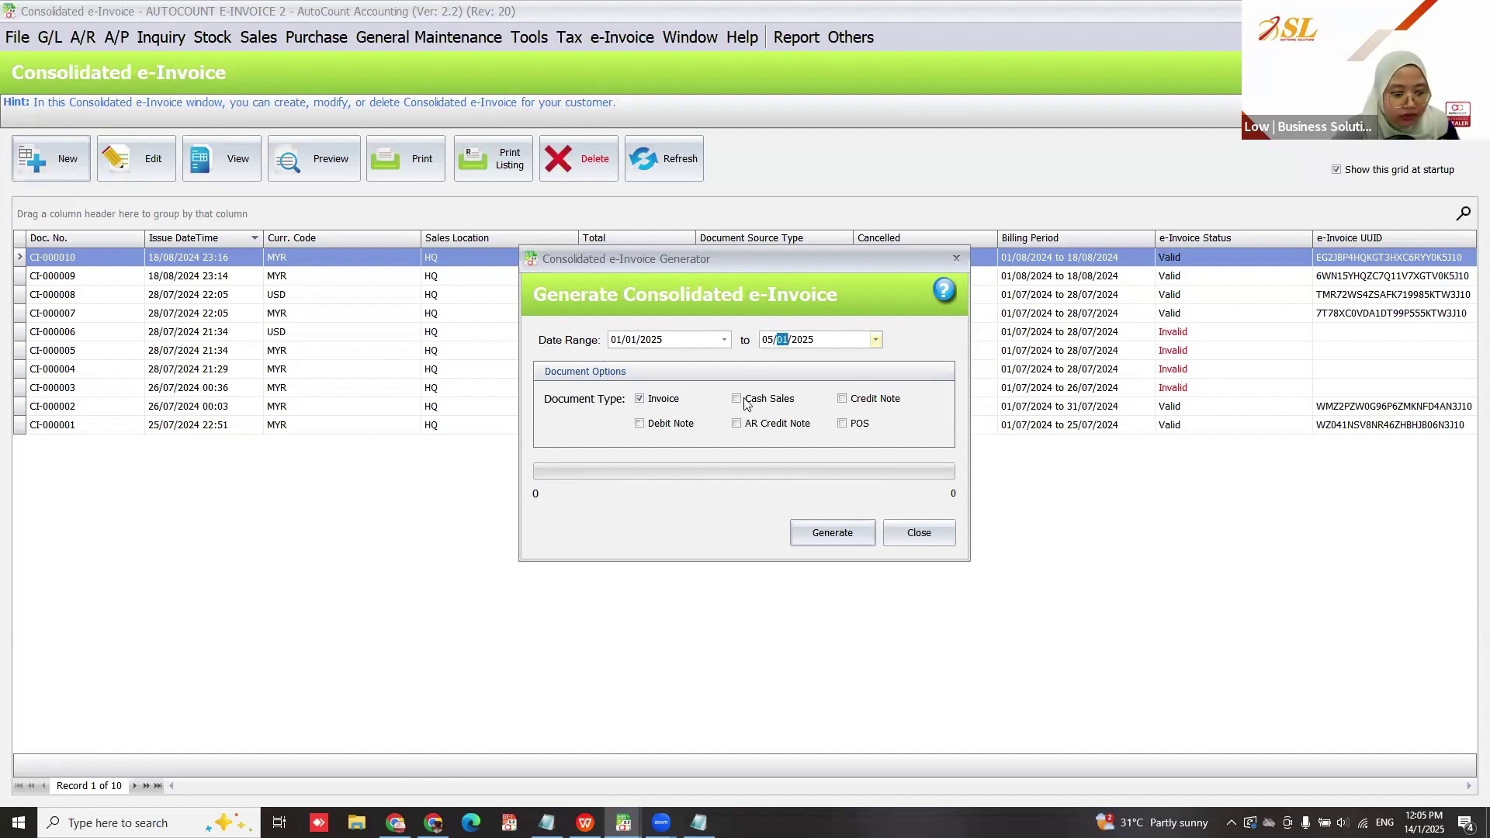
left_click(735, 398)
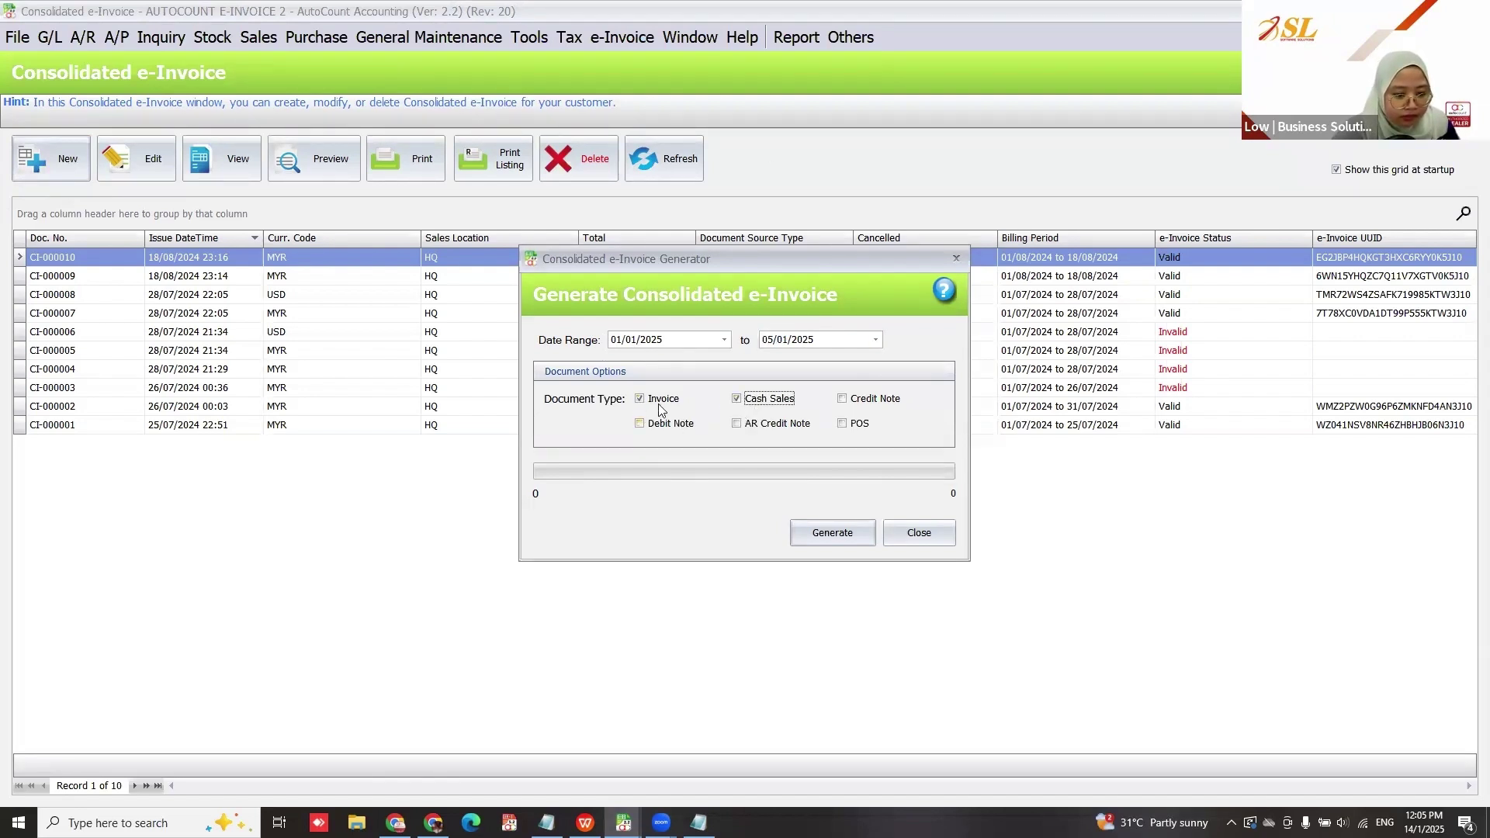
left_click(816, 536)
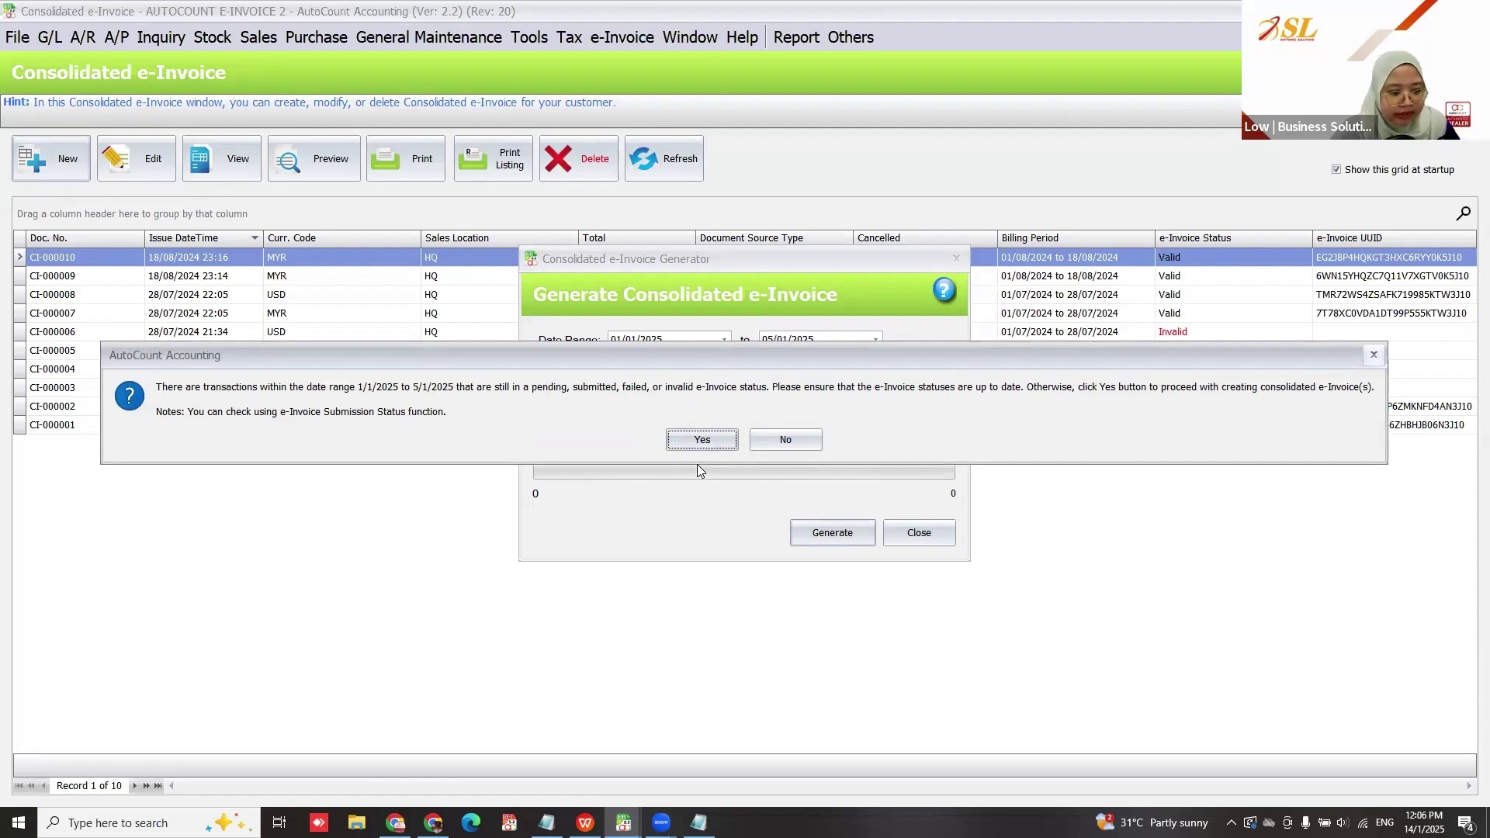
left_click(702, 439)
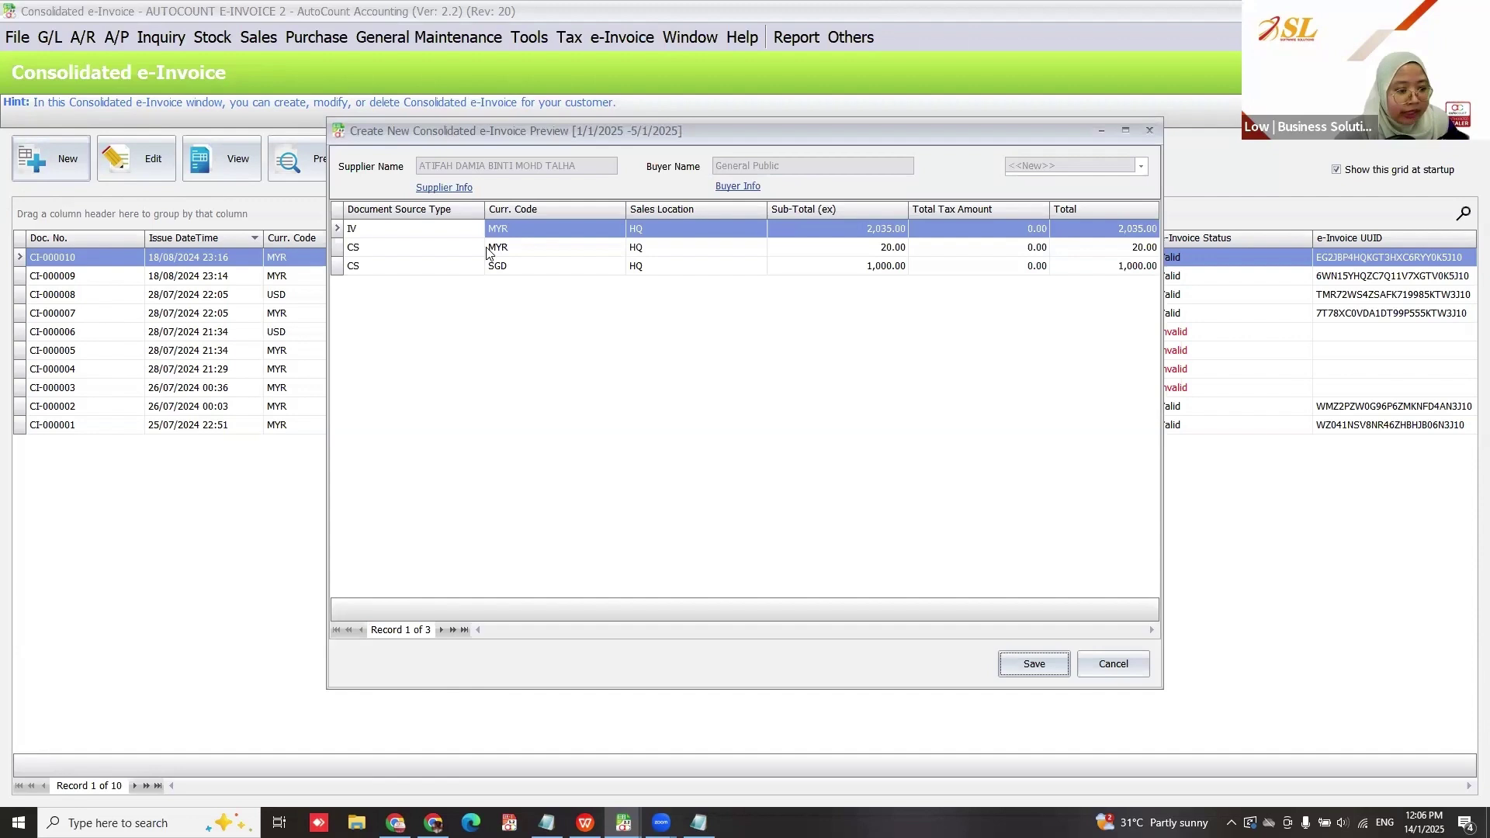
left_click(520, 248)
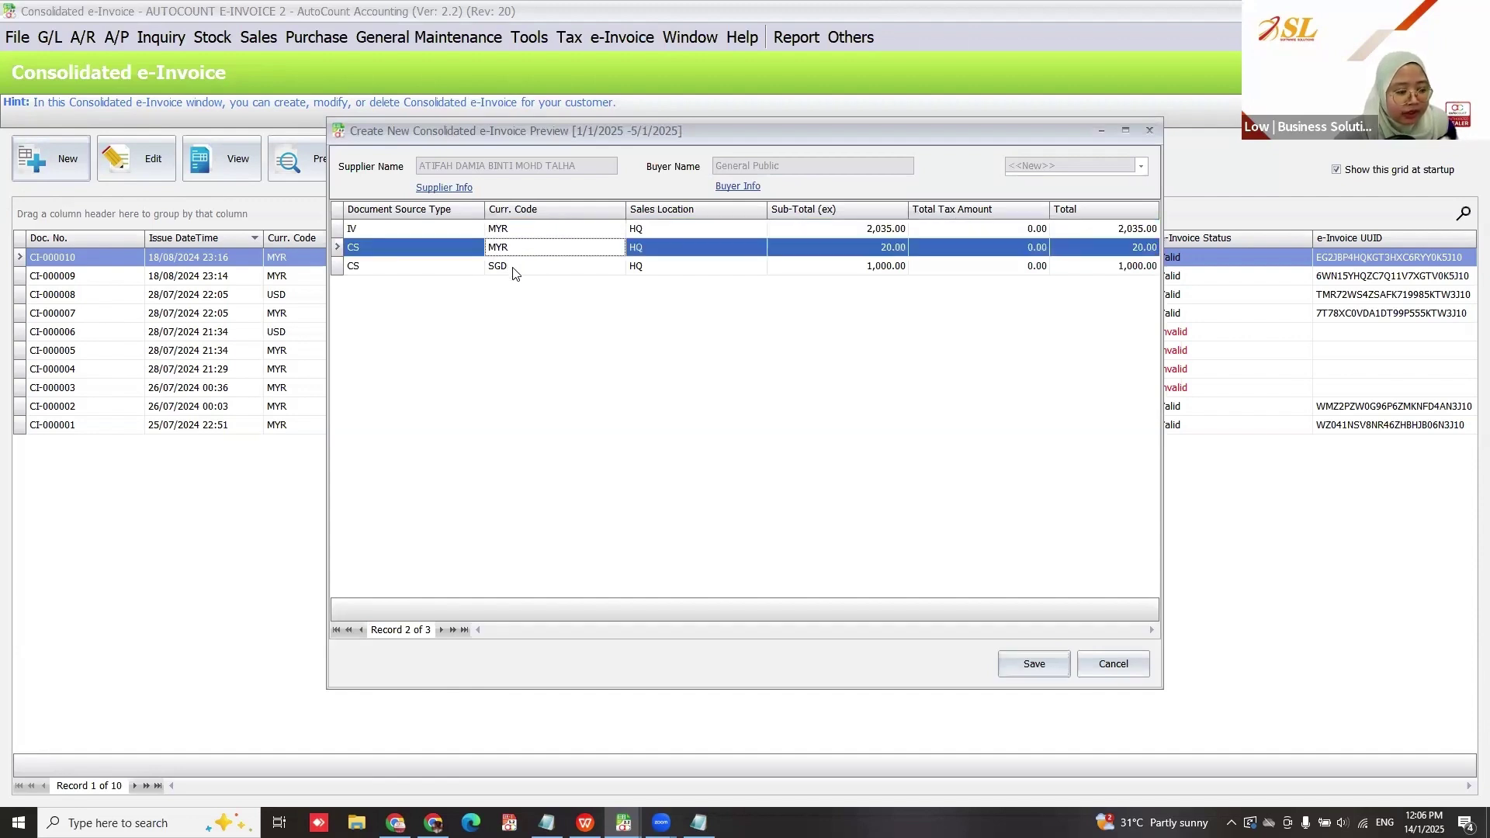
left_click(517, 268)
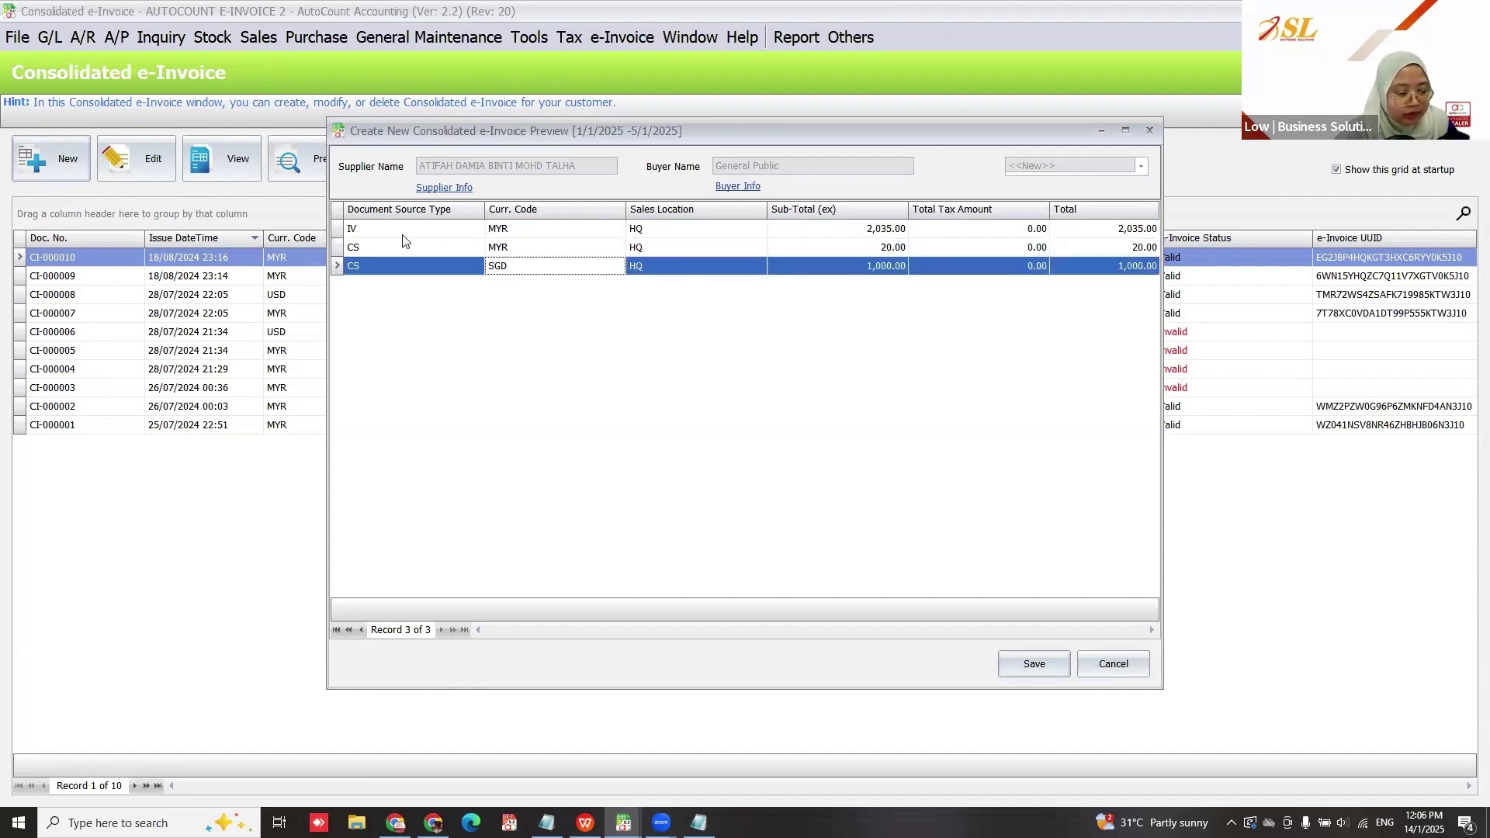
left_click(499, 233)
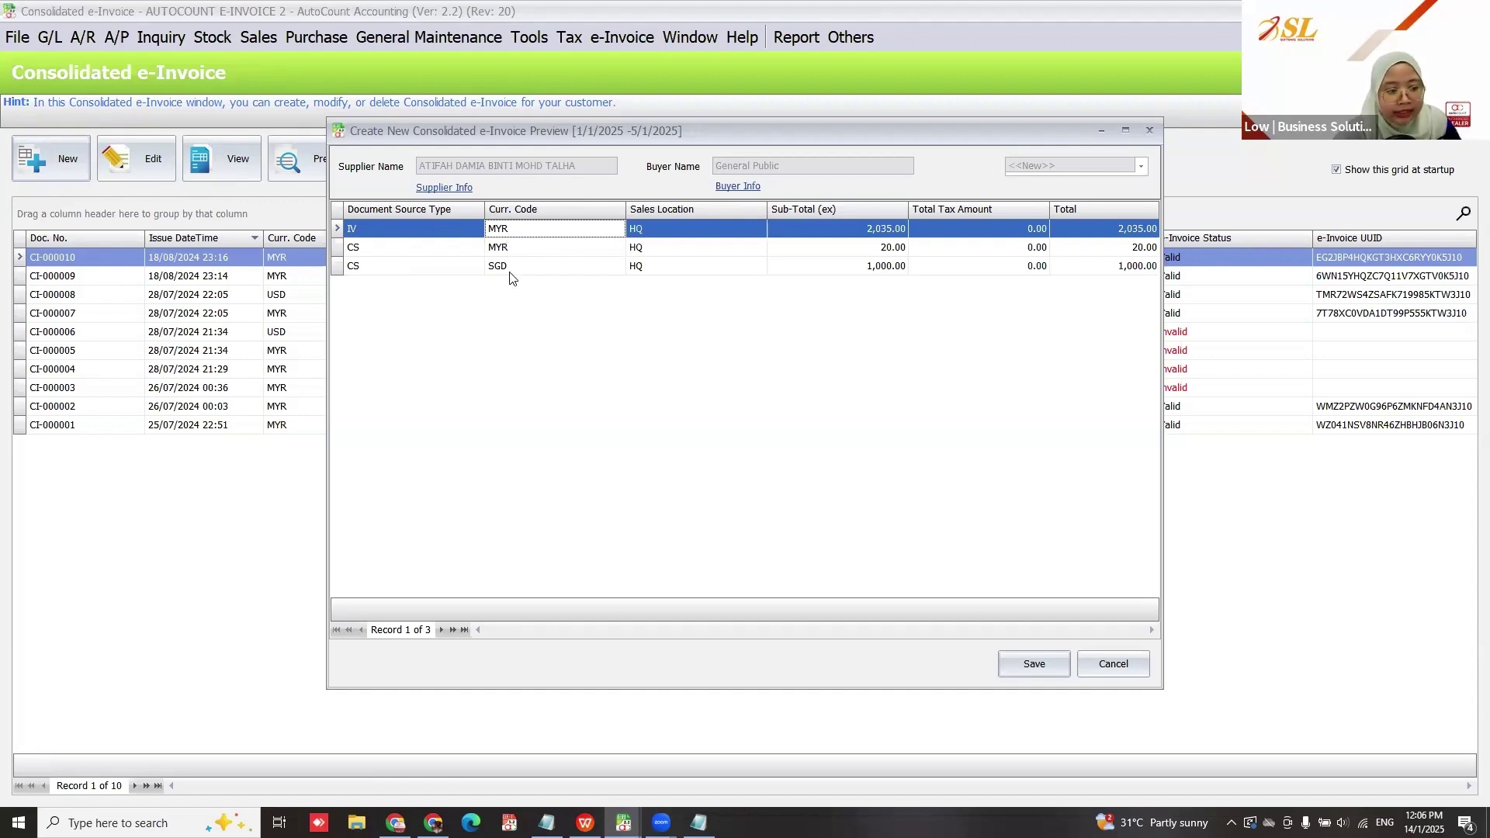
left_click(366, 232)
double_click(366, 232)
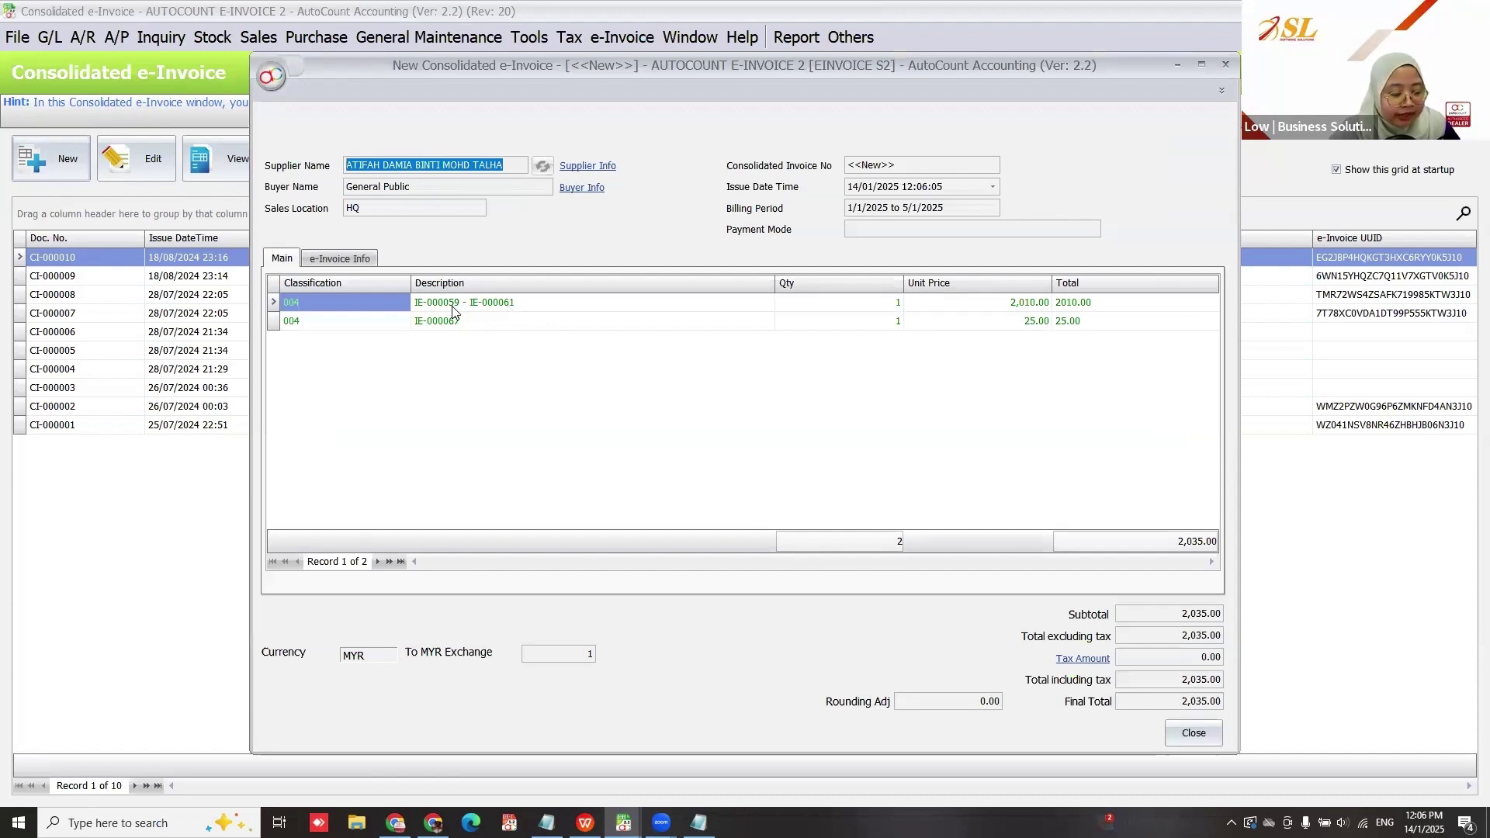
left_click(473, 306)
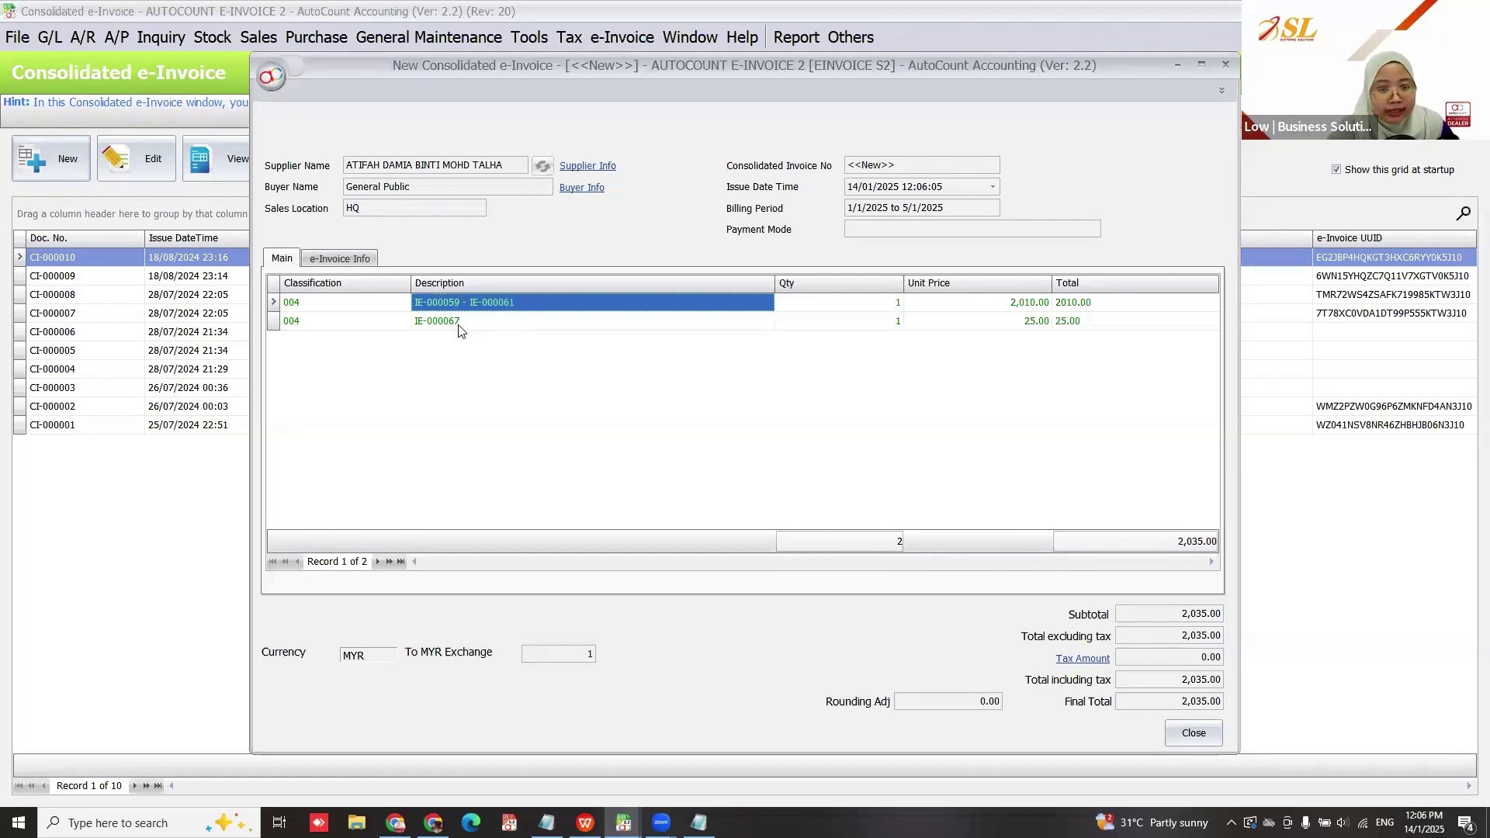
left_click(427, 321)
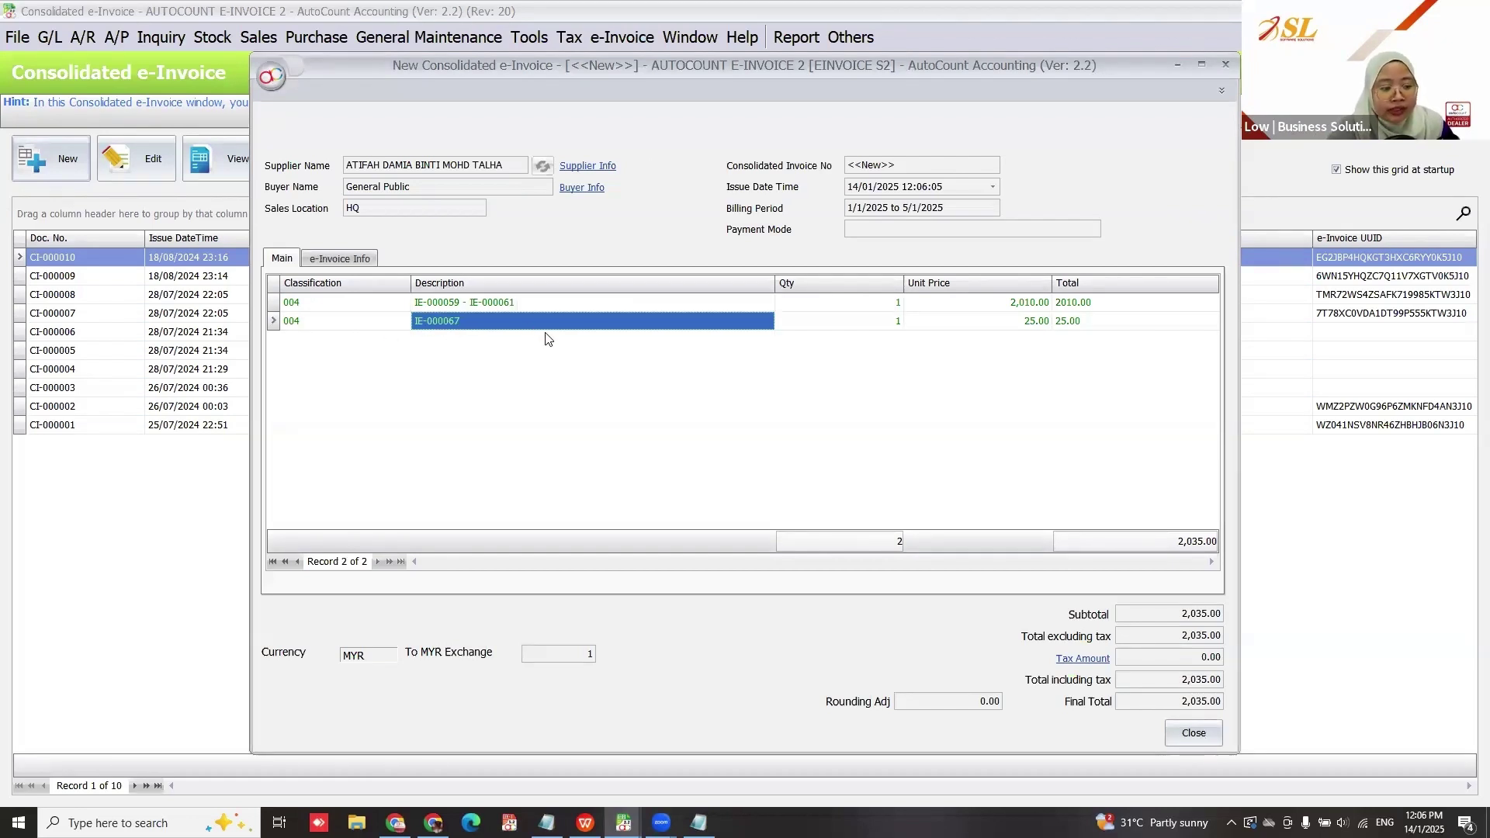
left_click(1195, 734)
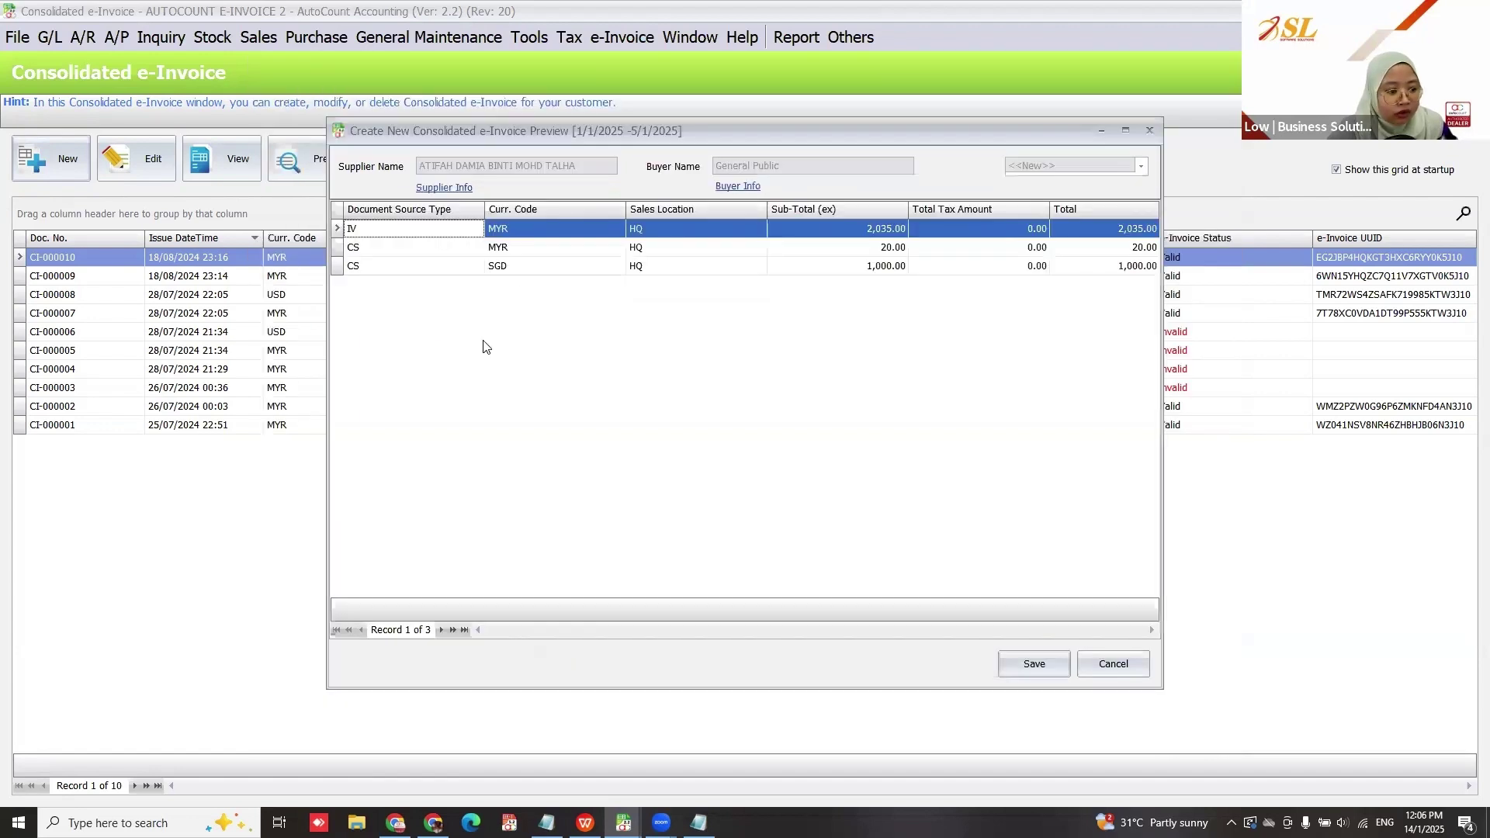
left_click(532, 268)
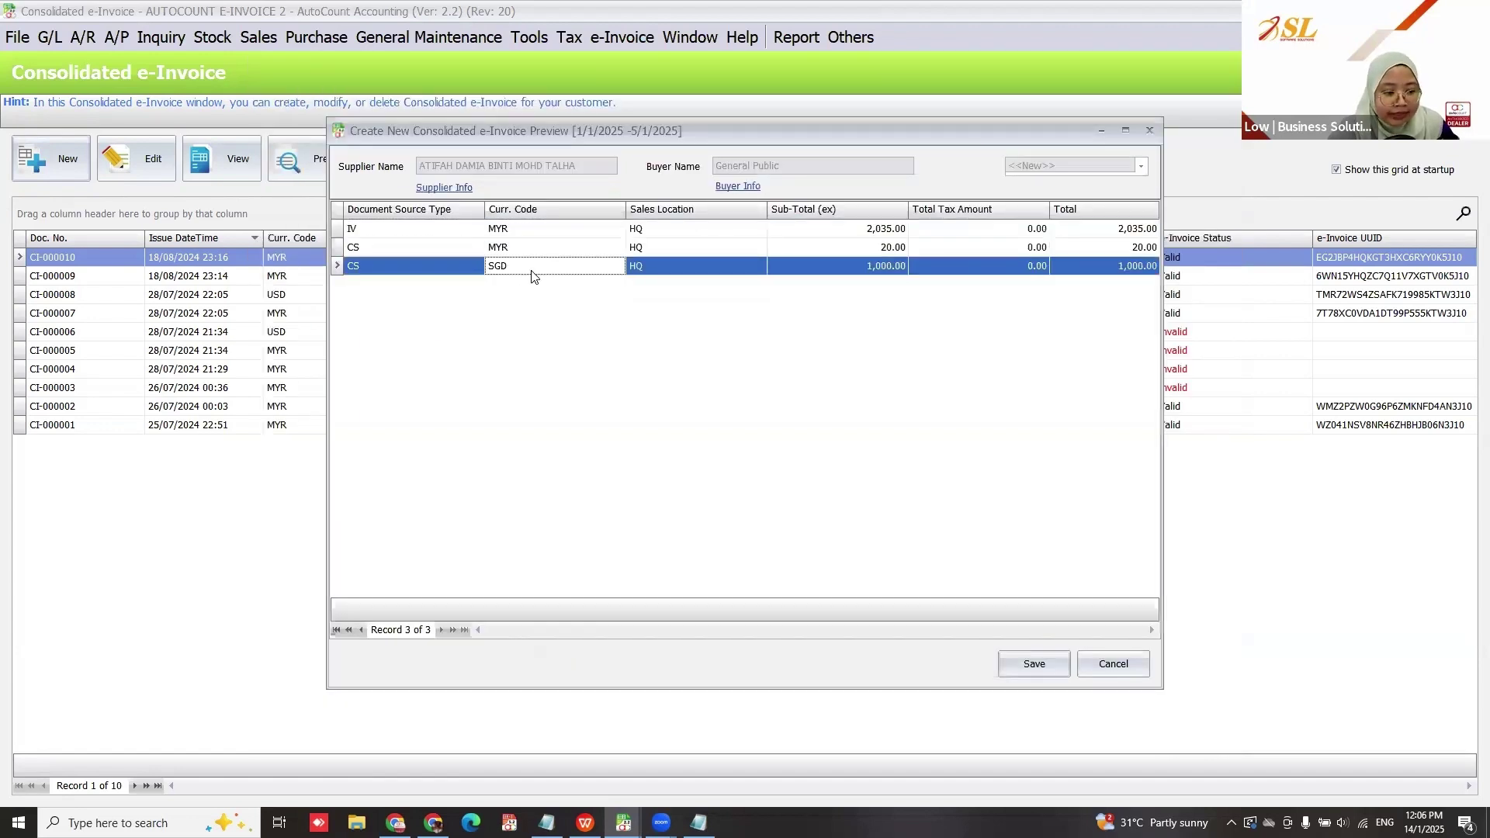
double_click(532, 268)
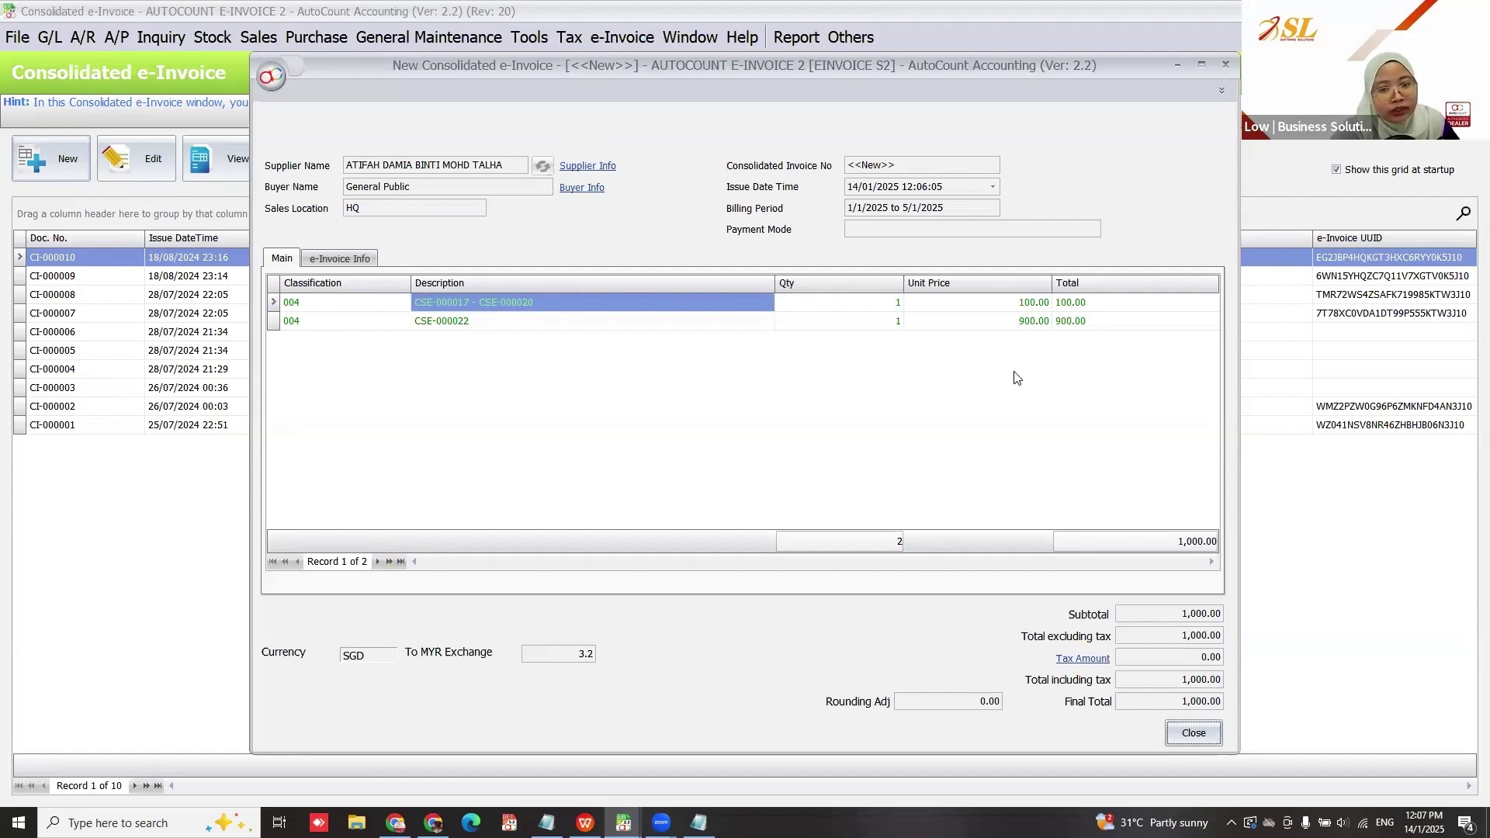
left_click(1193, 733)
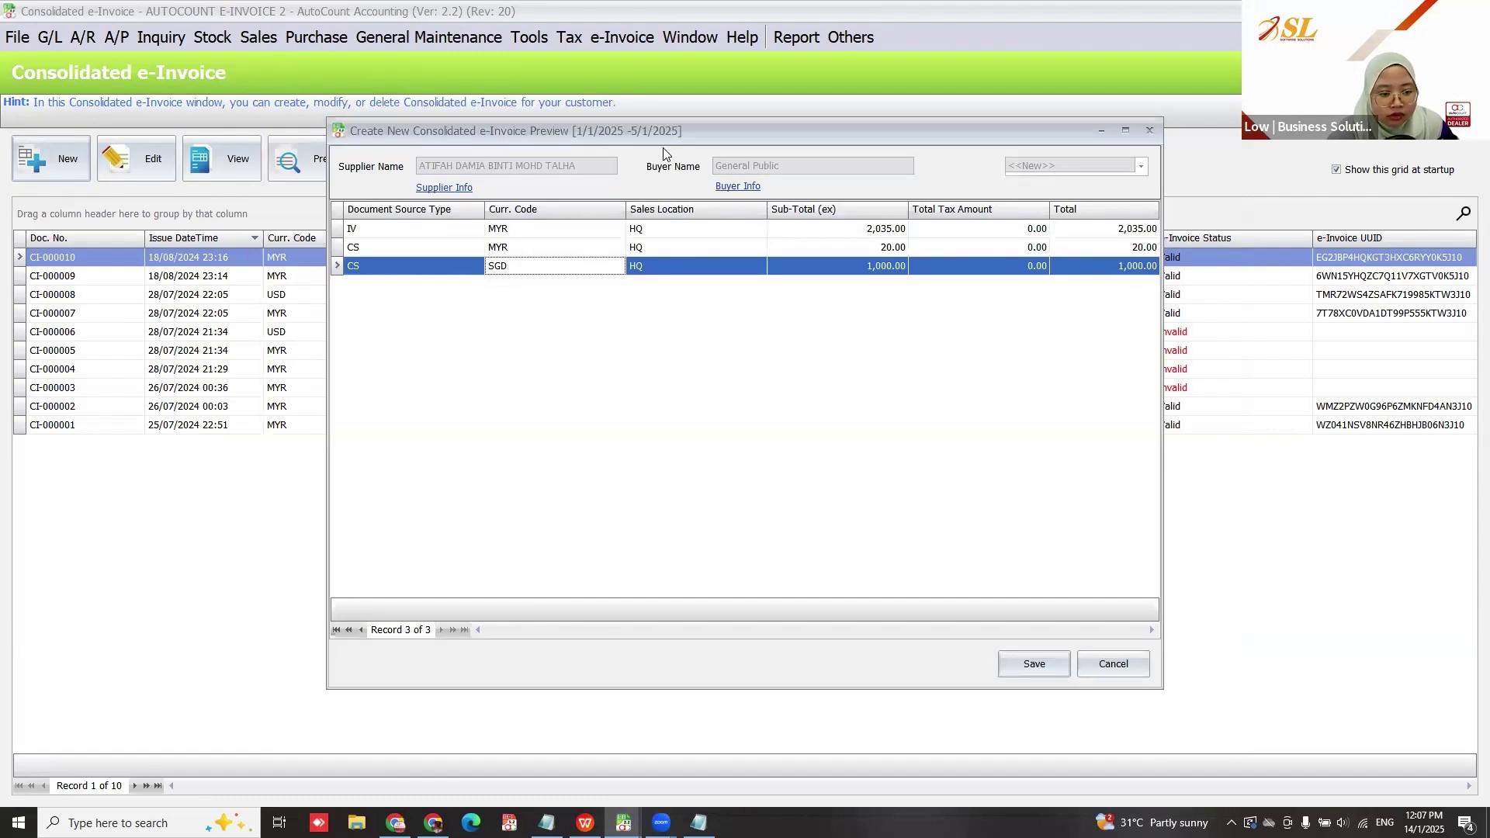
Step: Save CI-000011 to CI-000013, then check the e-invoice status of CI-000013 and CI-000012
left_click(1025, 669)
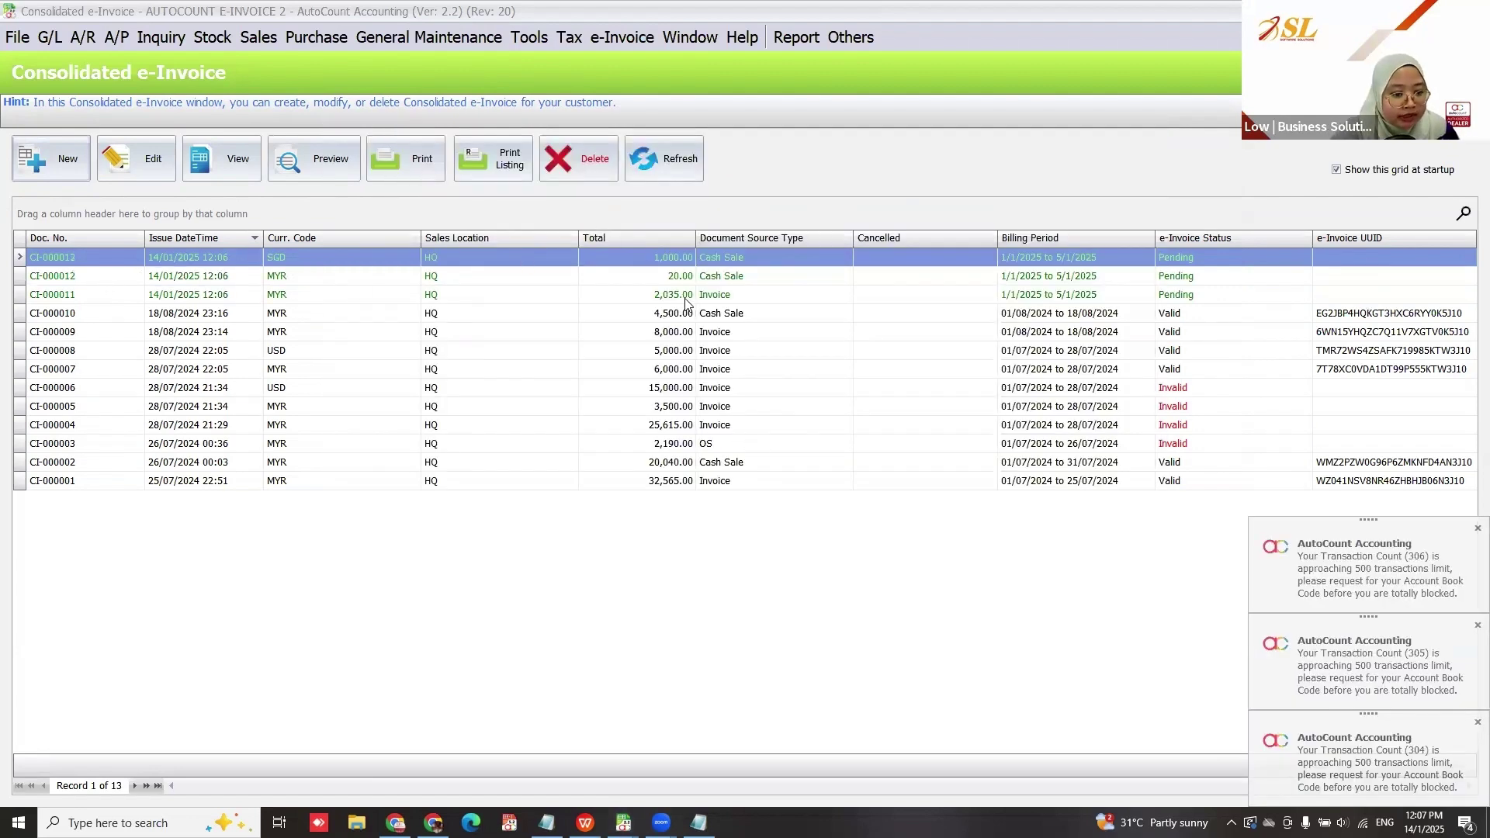
left_click(725, 257)
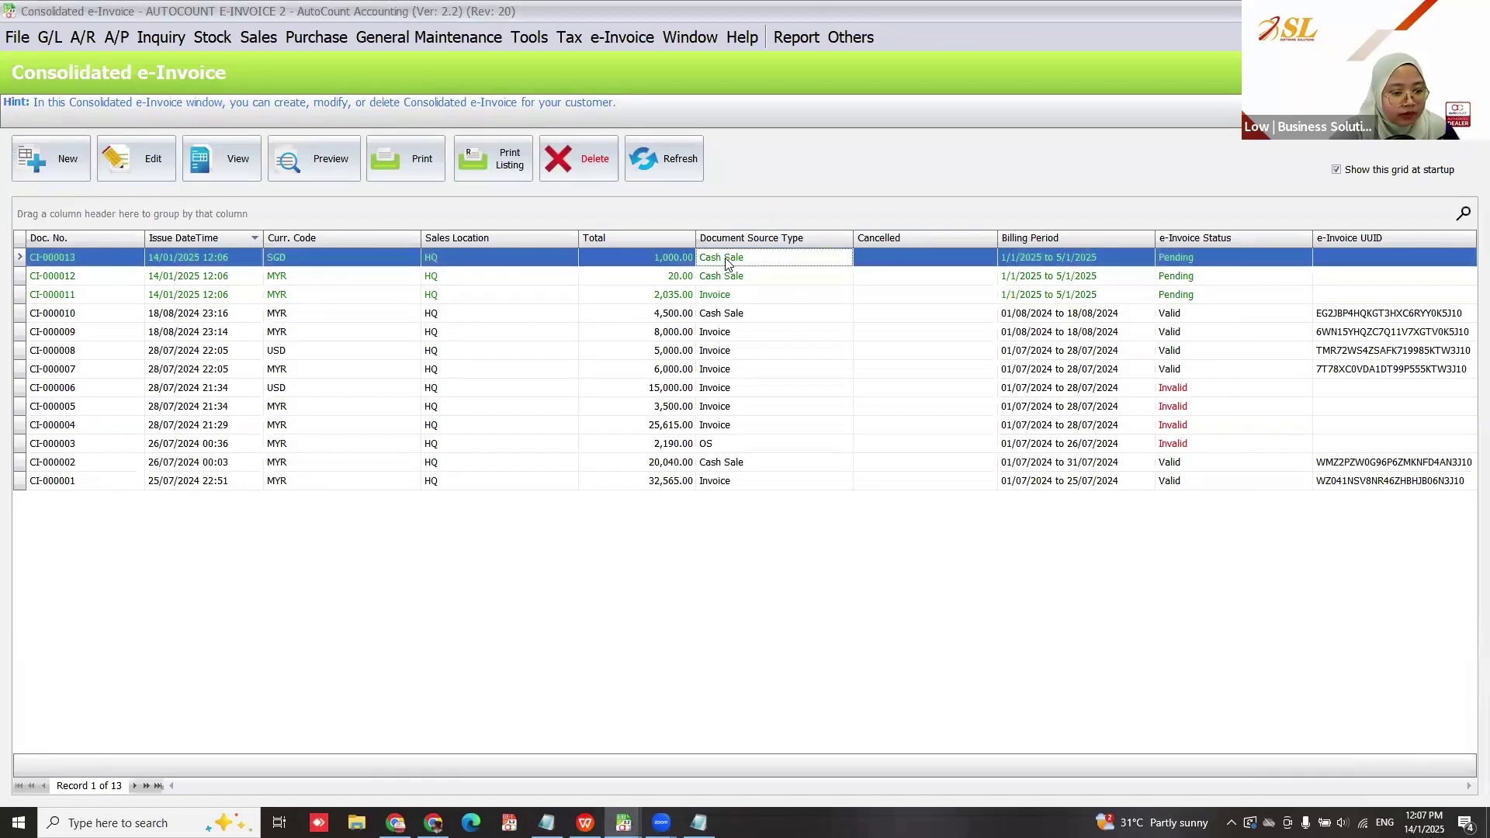
double_click(725, 258)
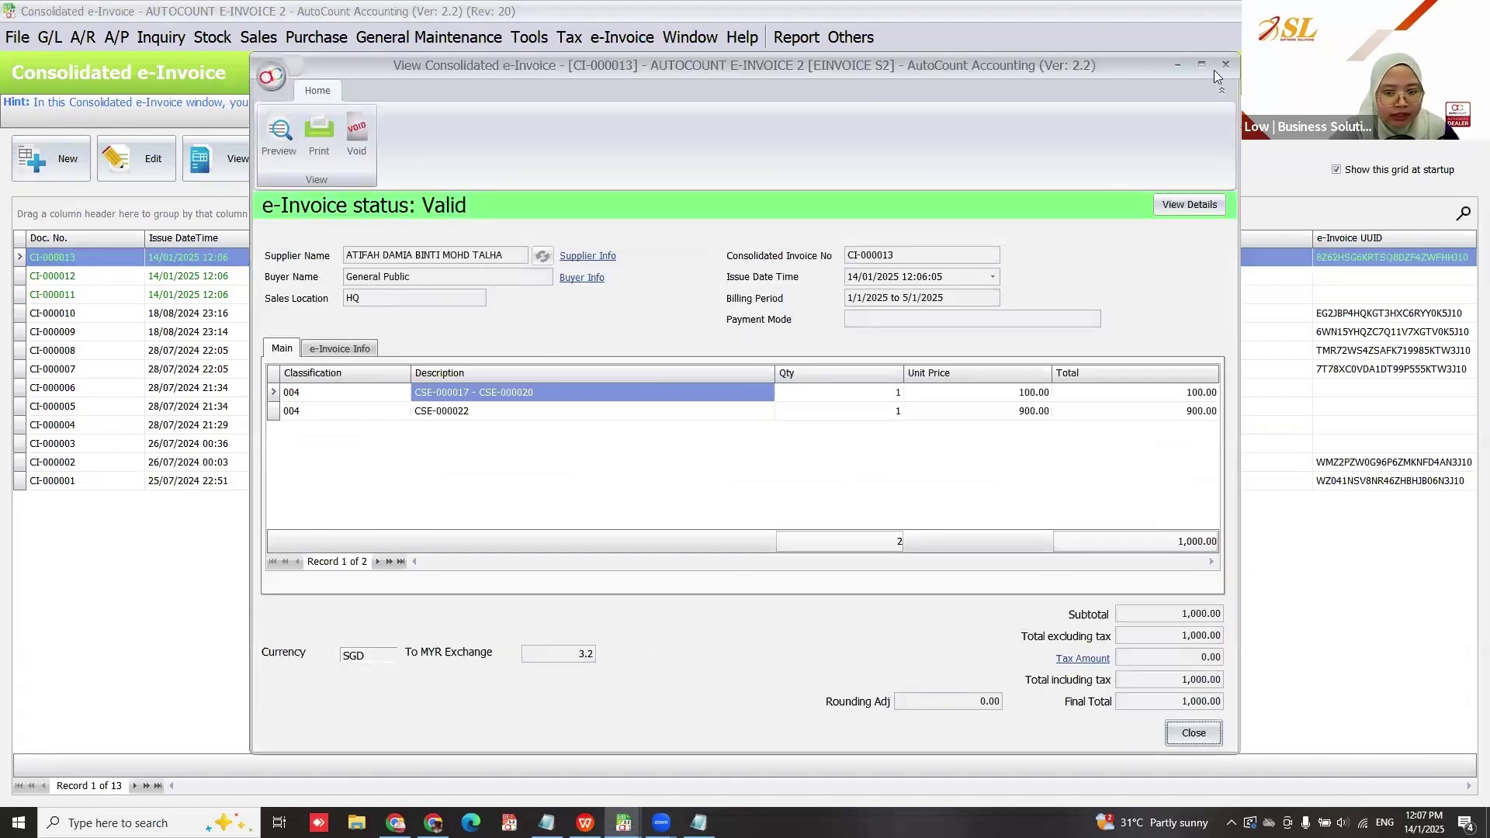
left_click(1228, 65)
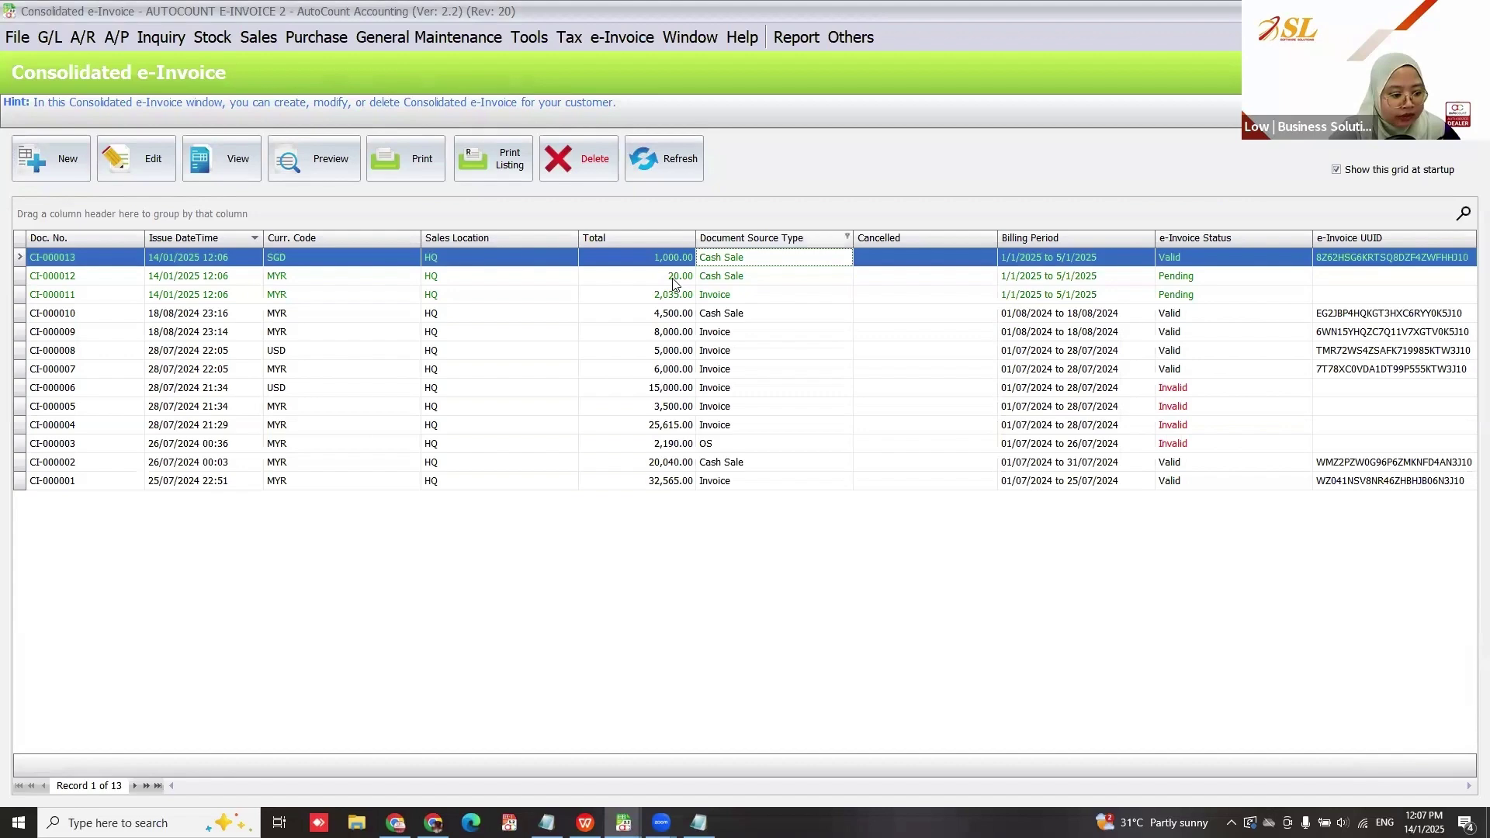
double_click(673, 280)
left_click(1227, 67)
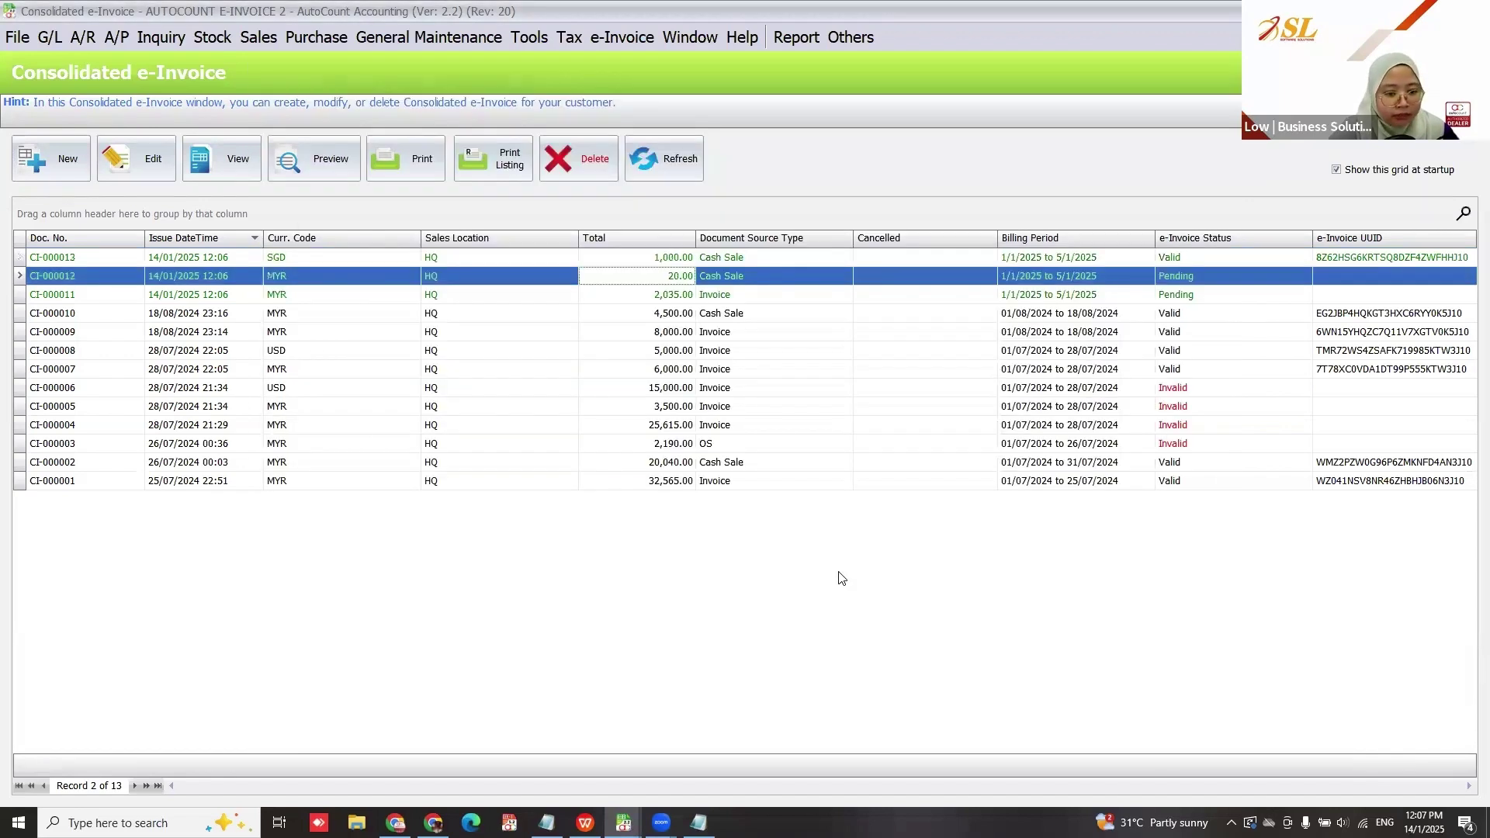
Step: Generate a new consolidation for 09/01/2025–14/01/2025 covering Cash Sales only
left_click(53, 164)
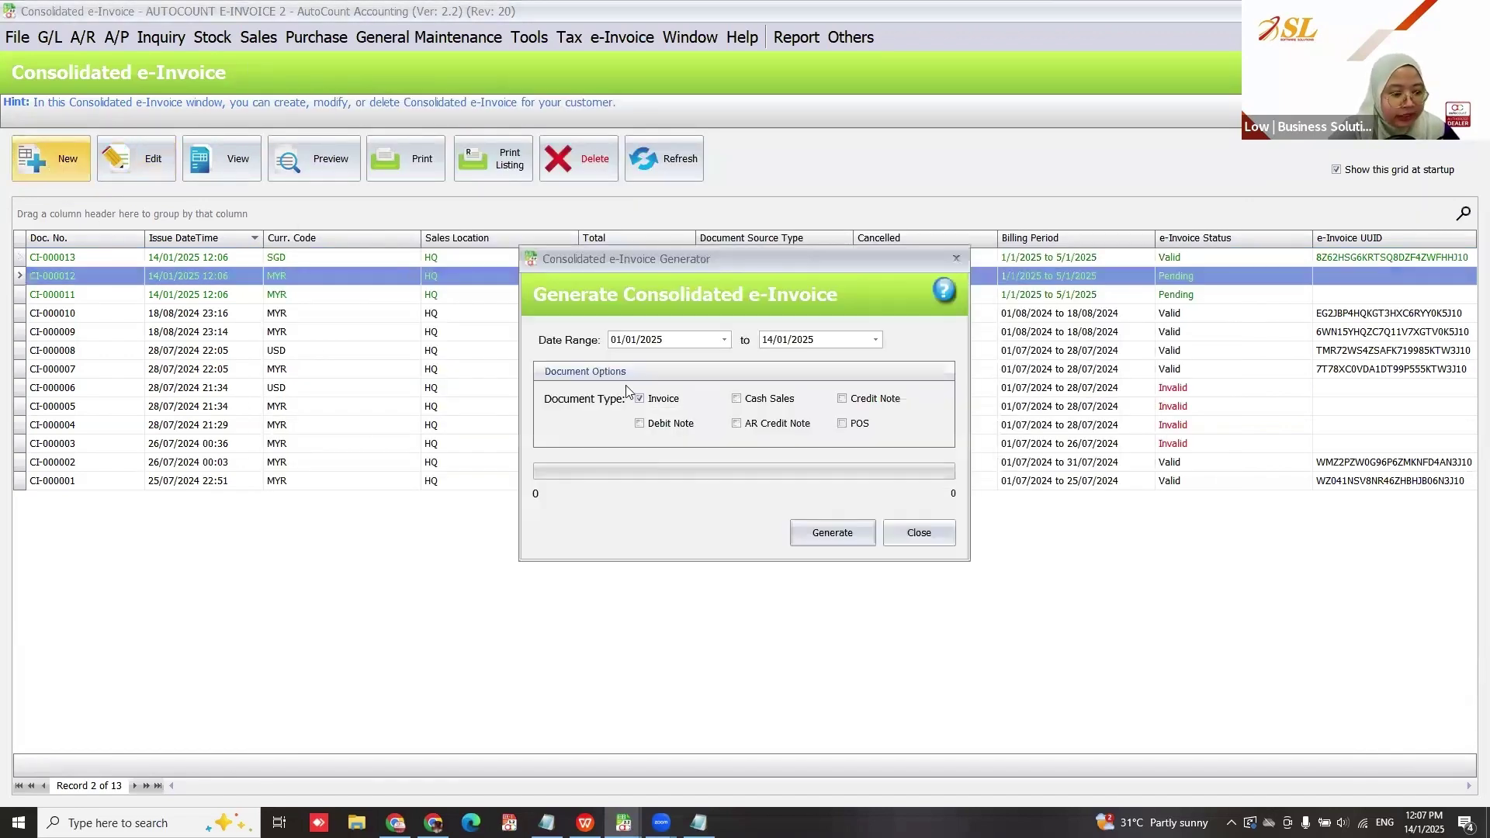
left_click(616, 342)
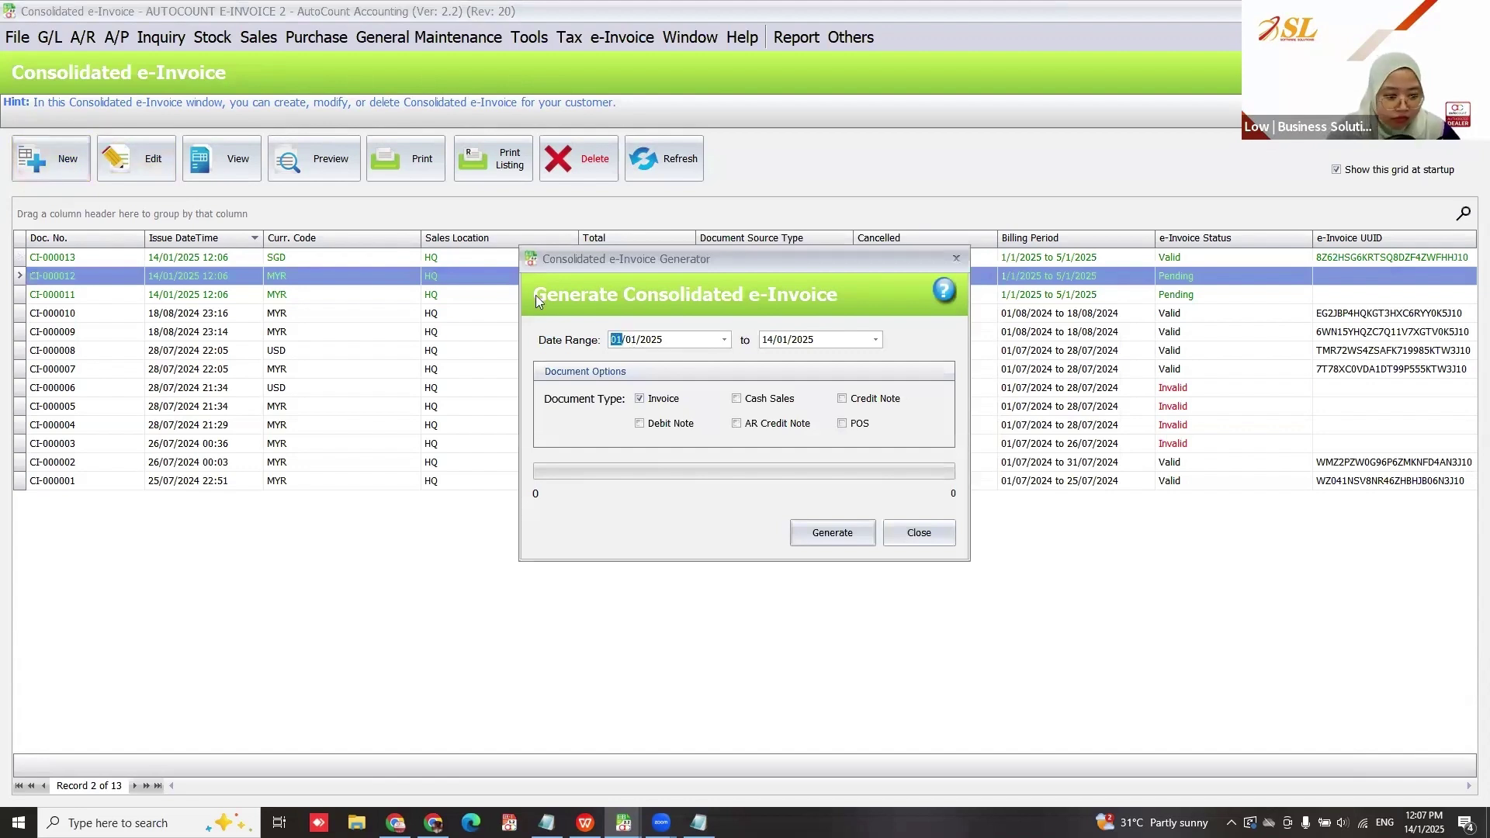
type("09")
left_click(772, 339)
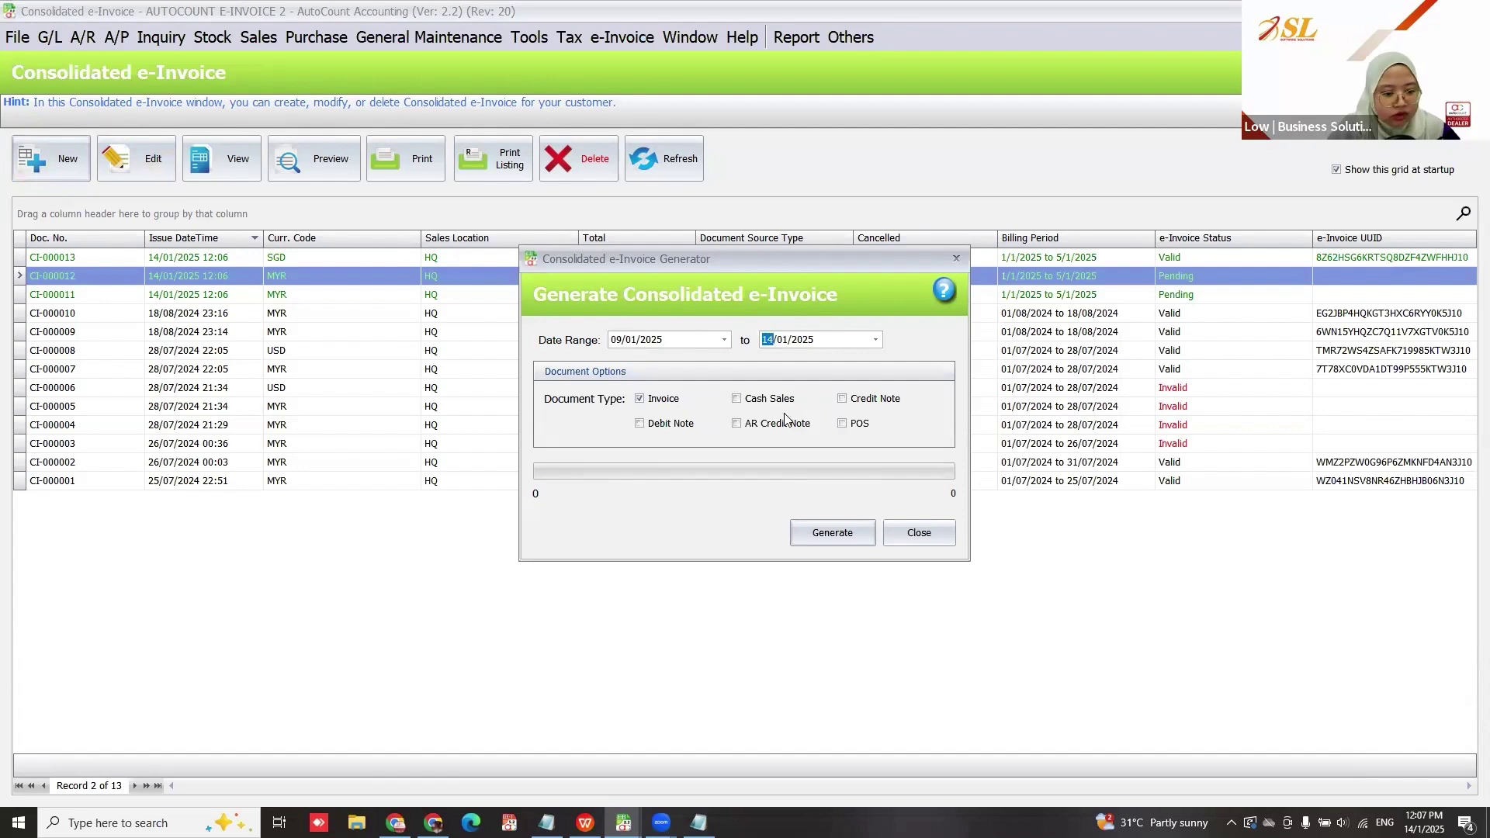
left_click(737, 400)
left_click(639, 399)
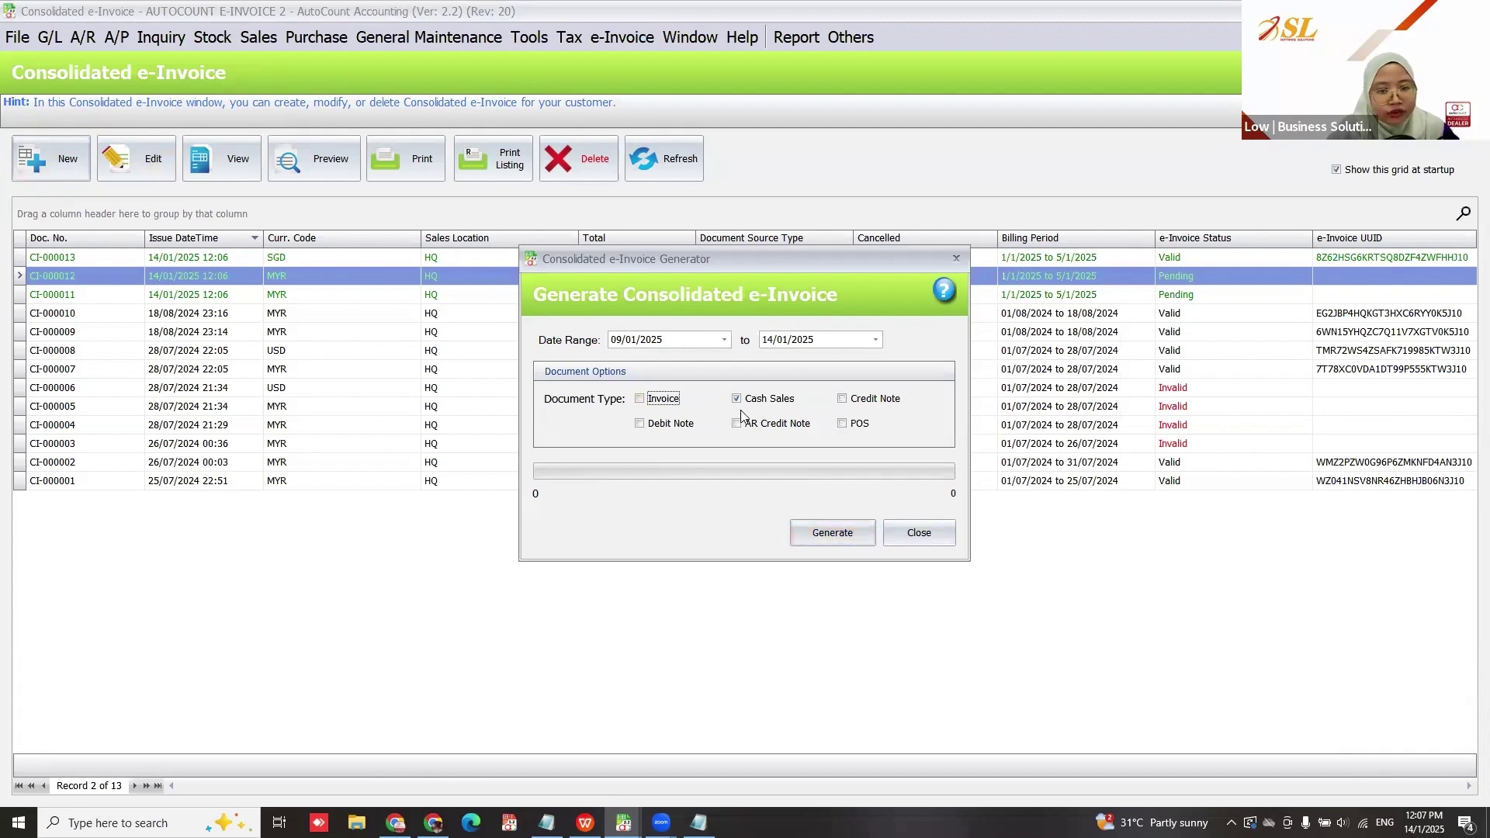
left_click(800, 535)
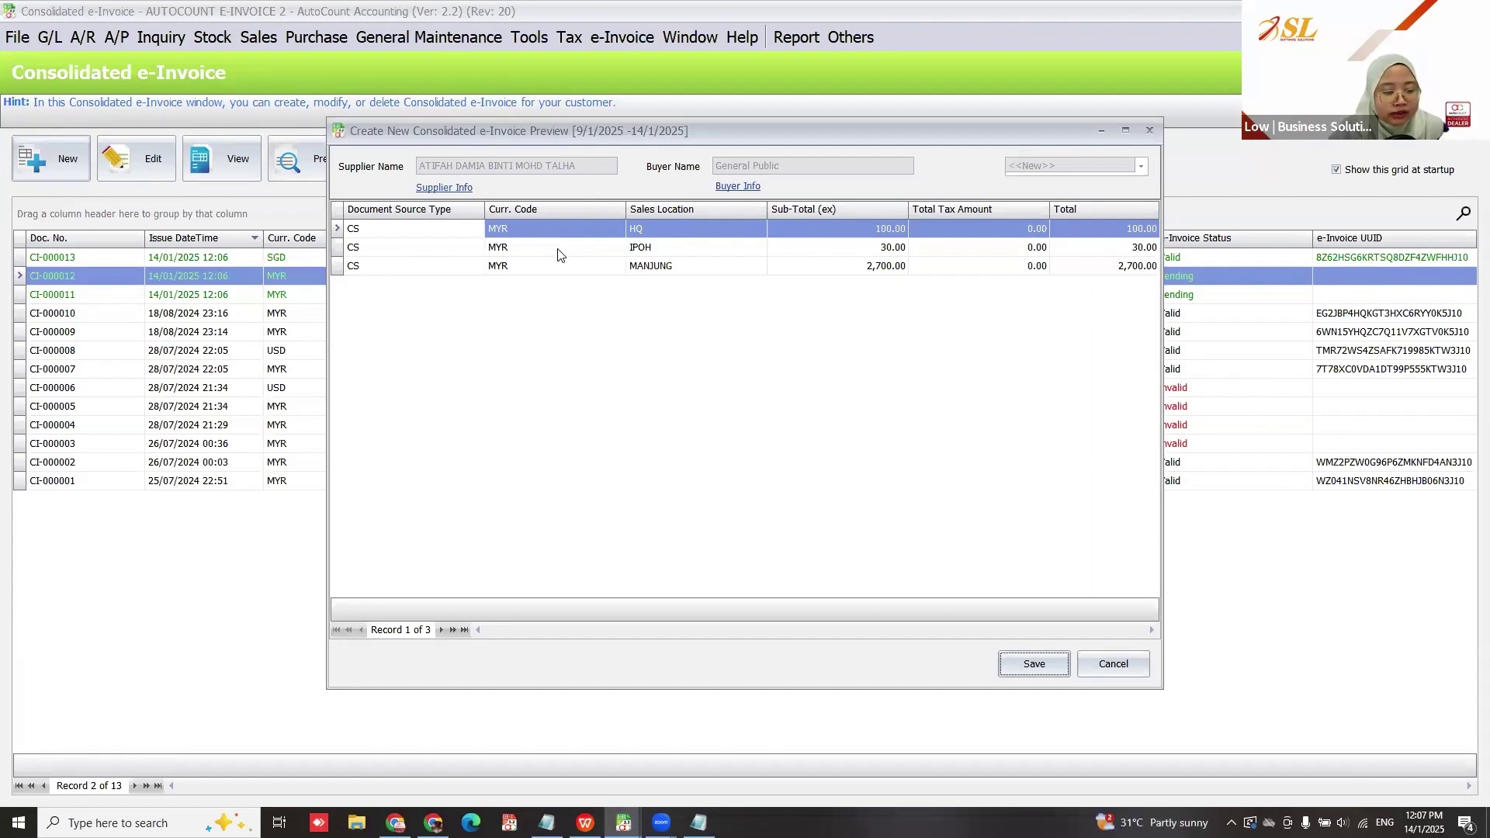
Step: Review the HQ, IPOH and MANJUNG consolidated e-invoice details
double_click(646, 230)
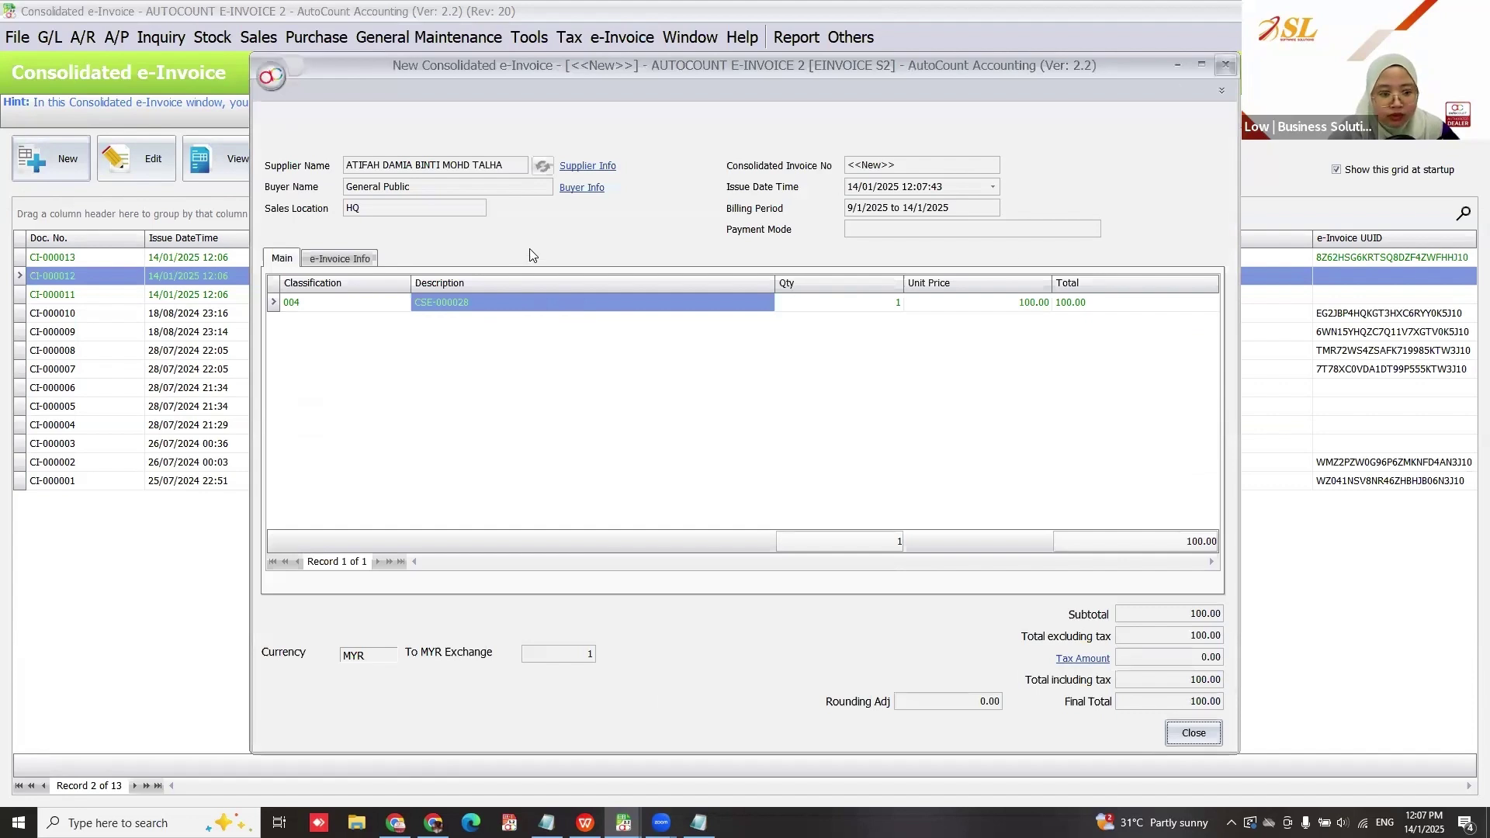
key("Escape")
double_click(602, 239)
key("Escape")
double_click(572, 272)
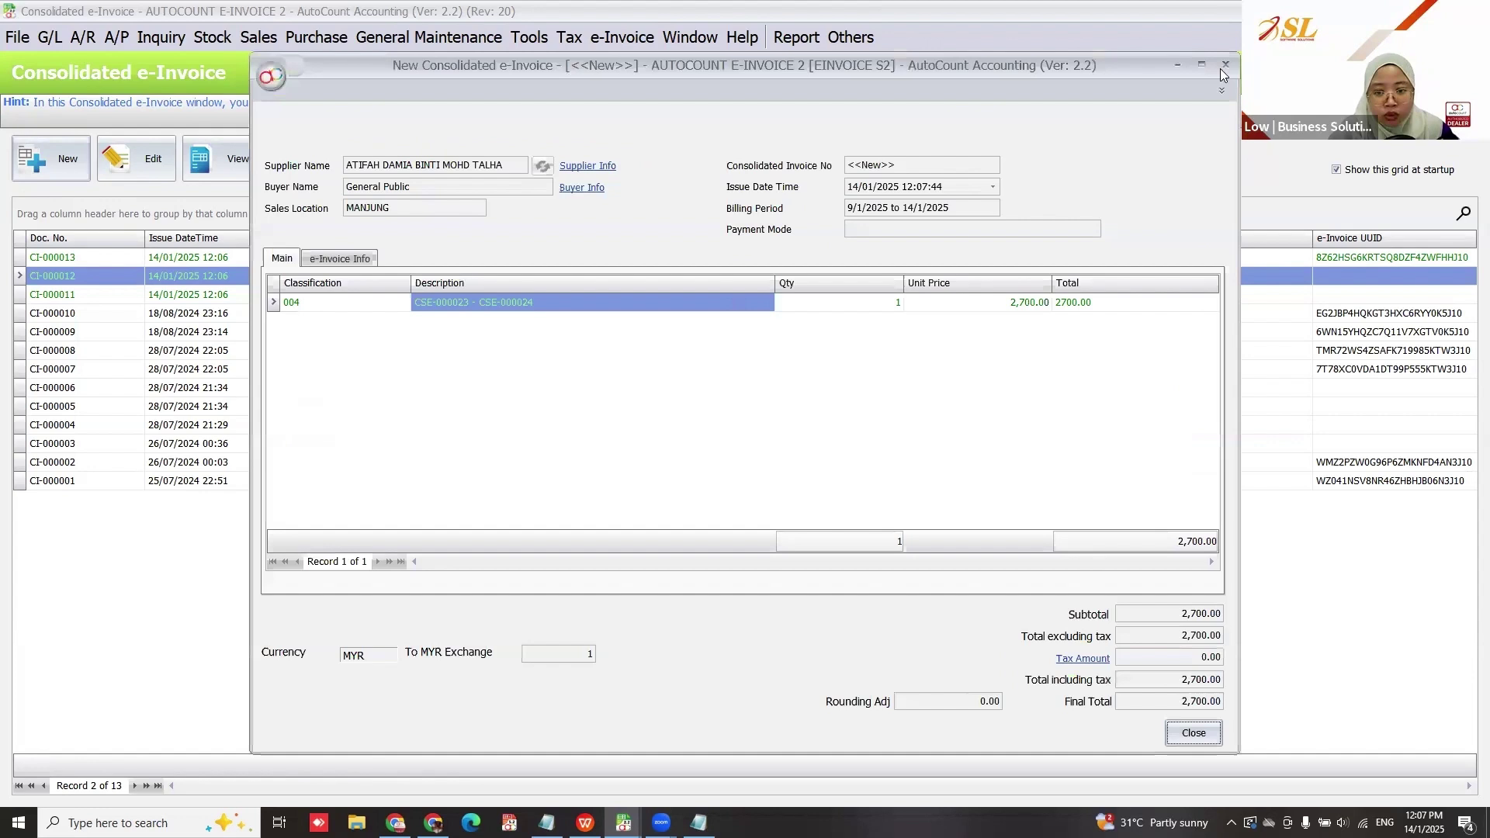
key("Escape")
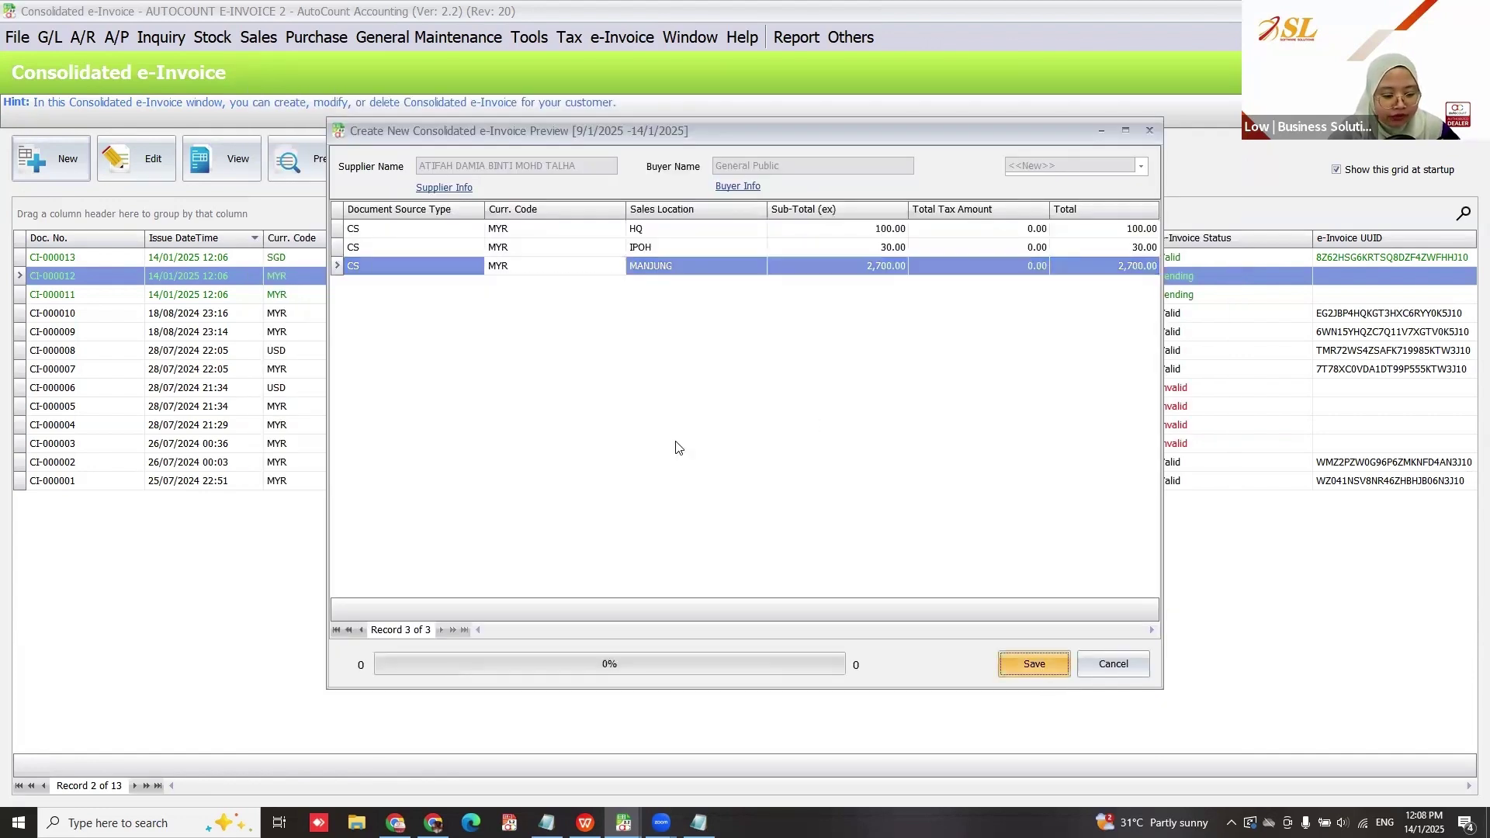
Step: Save the three Cash Sales e-invoices, refresh statuses, and return to the presentation
key("Return")
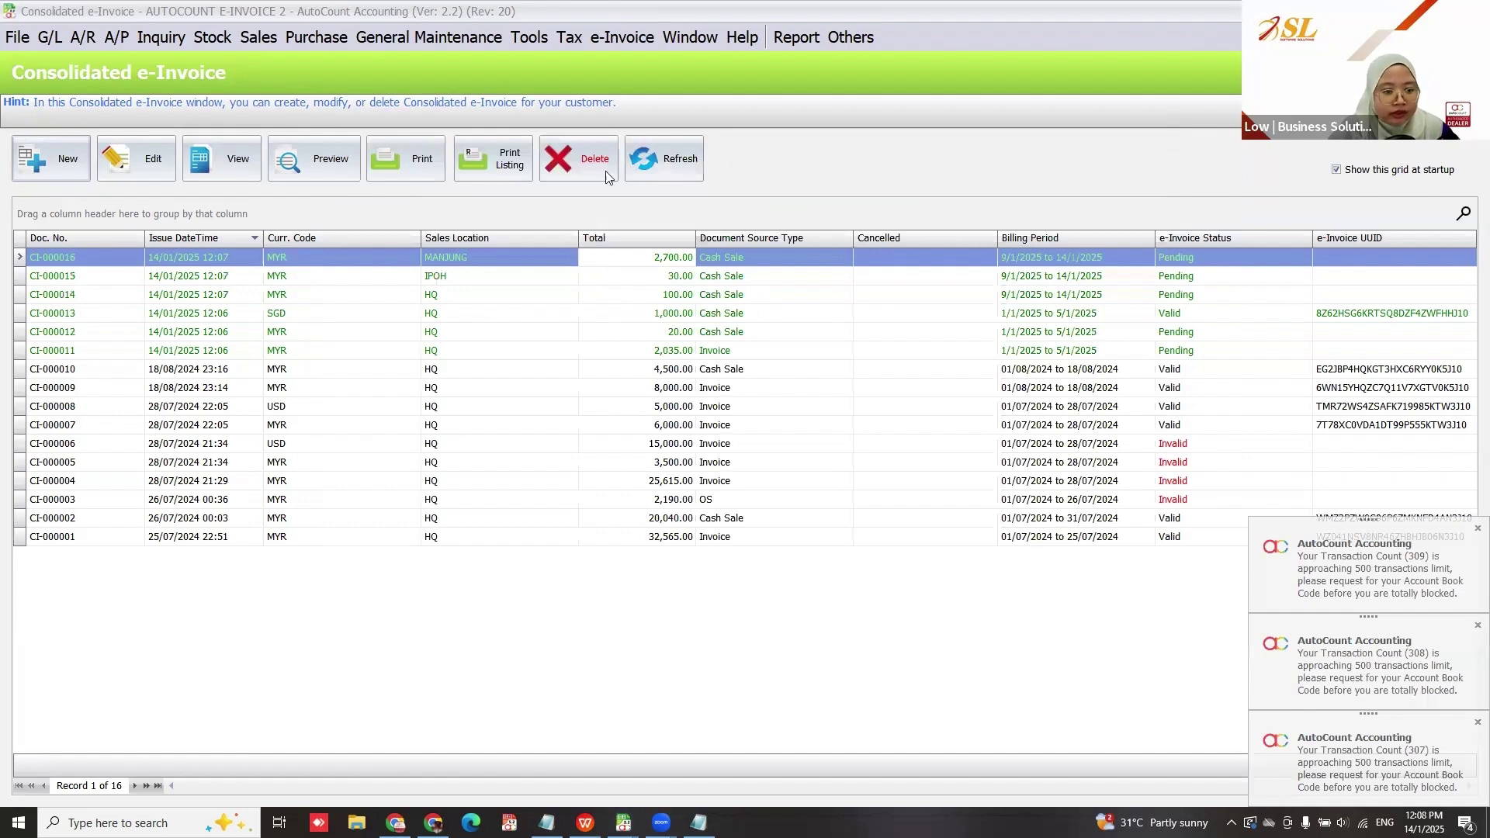
left_click(676, 166)
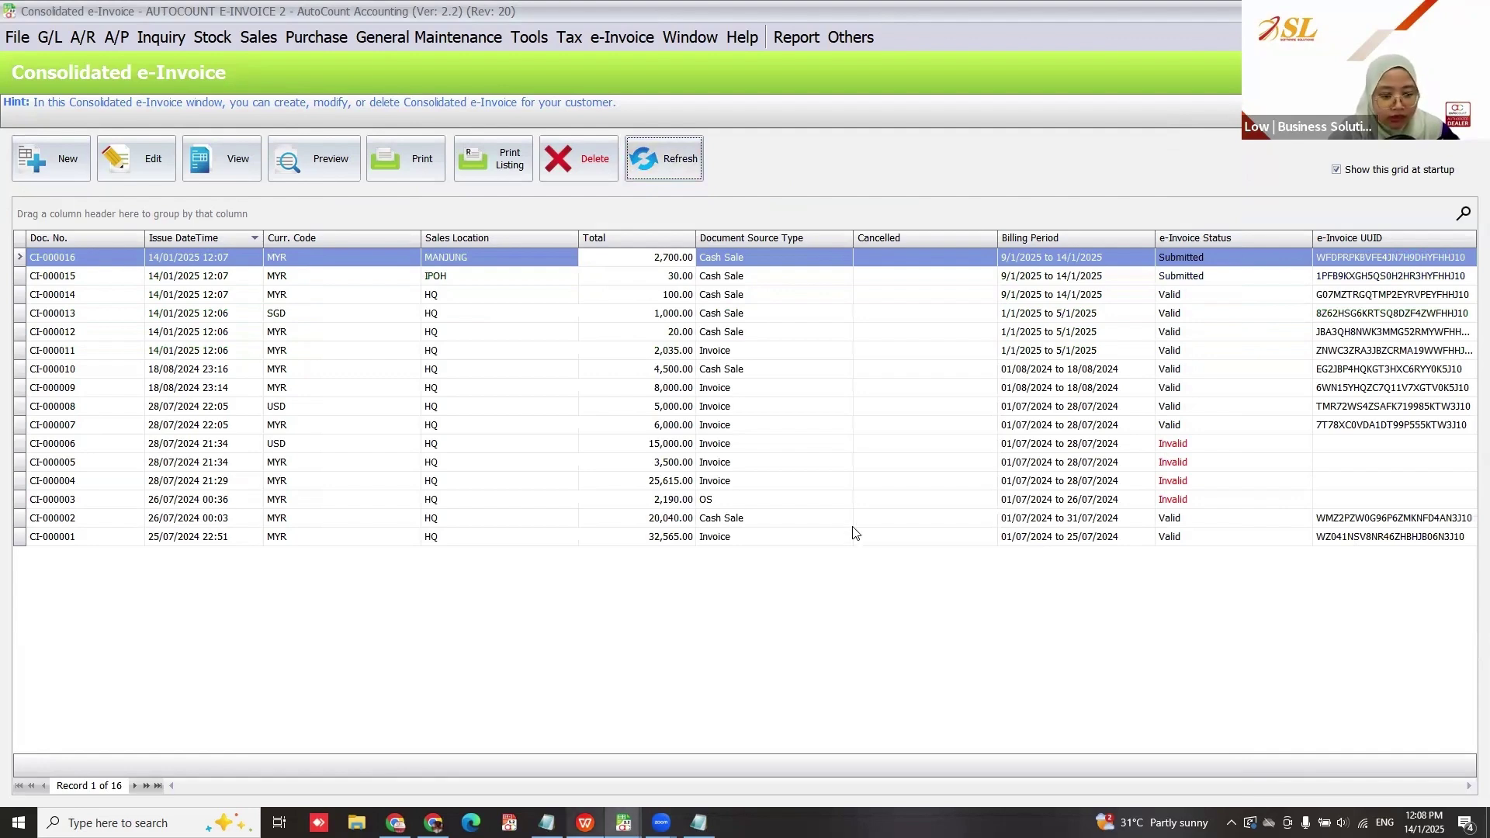
key("alt+Tab")
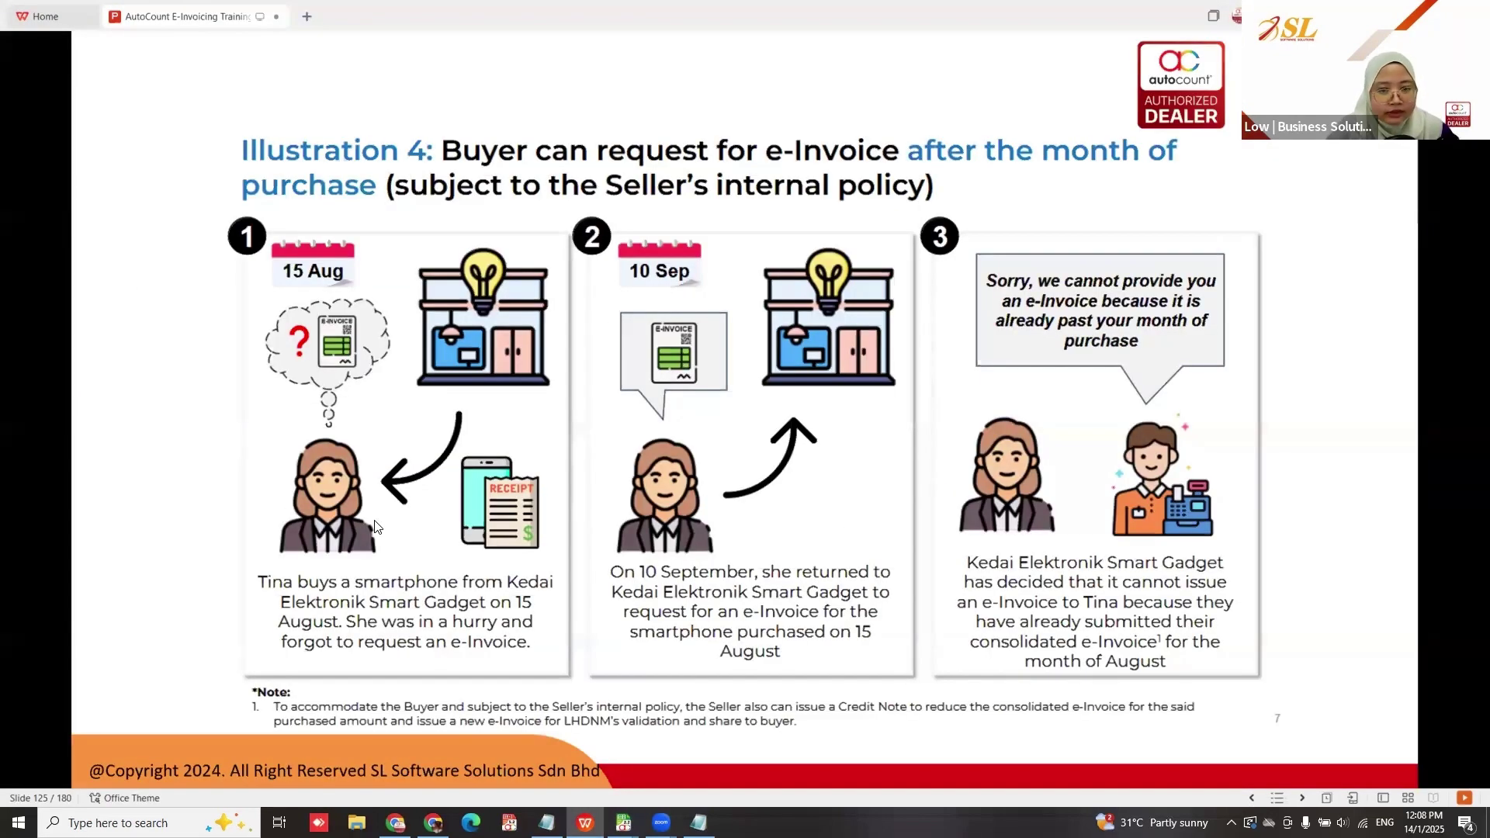